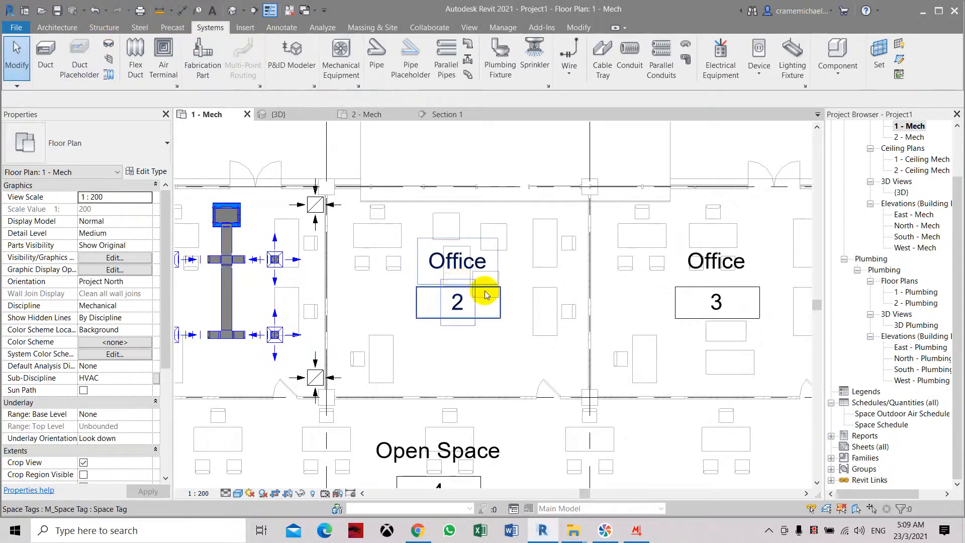
- Inspect the size properties of the vertical main duct in the office beside Office 2
click(233, 245)
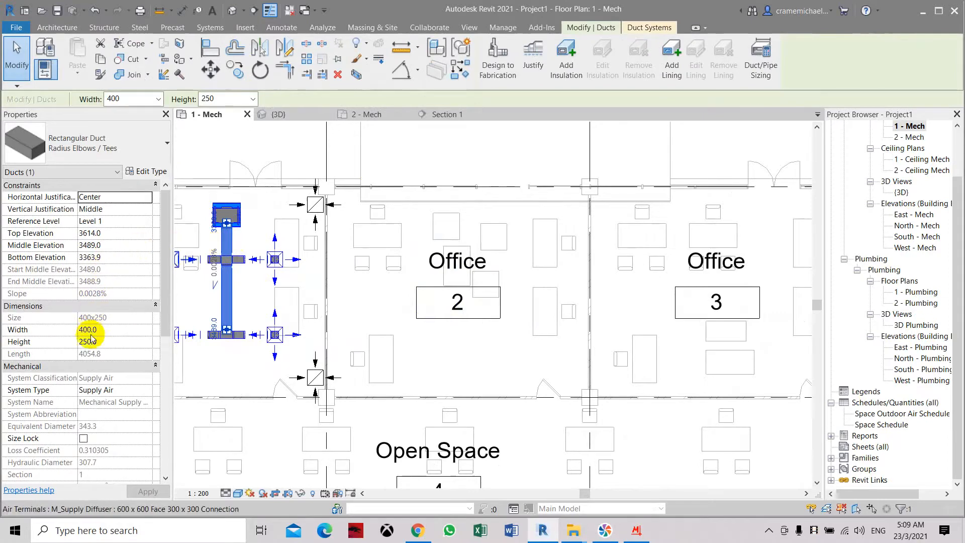
key(Escape)
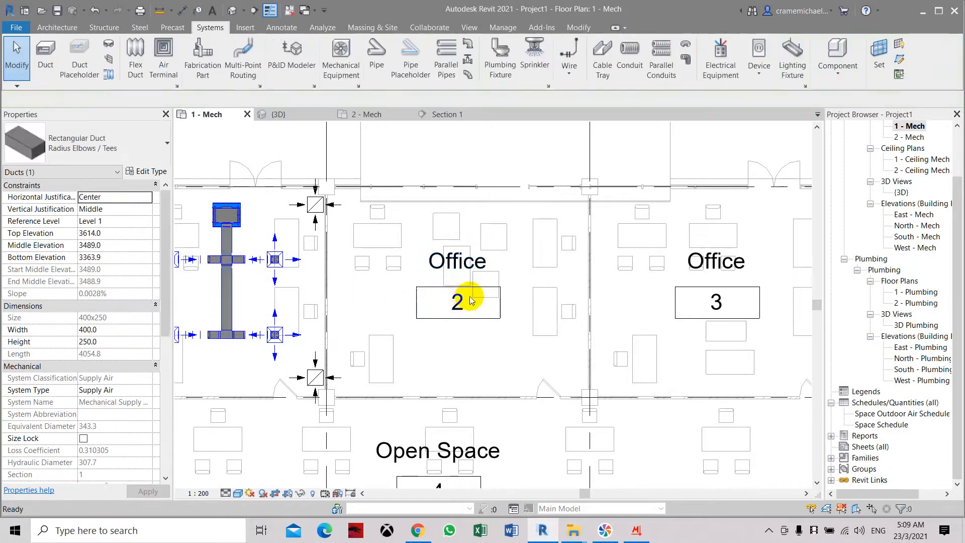
scroll(480, 277, down, 1)
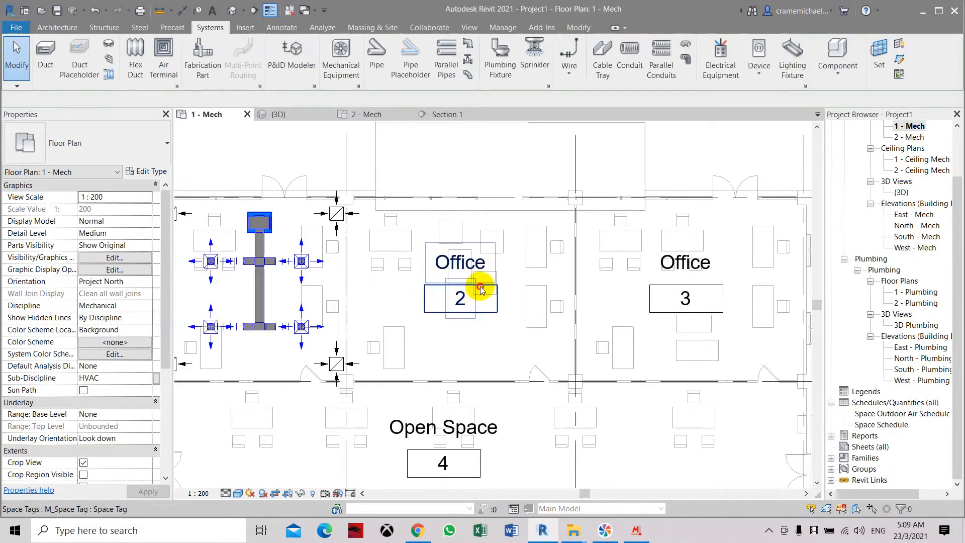
click(481, 290)
key(Delete)
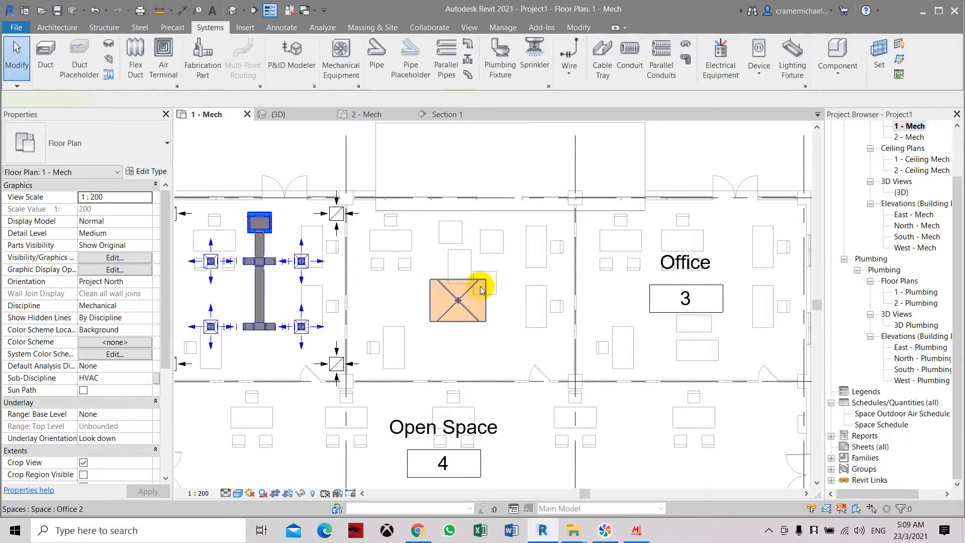
click(481, 290)
key(Delete)
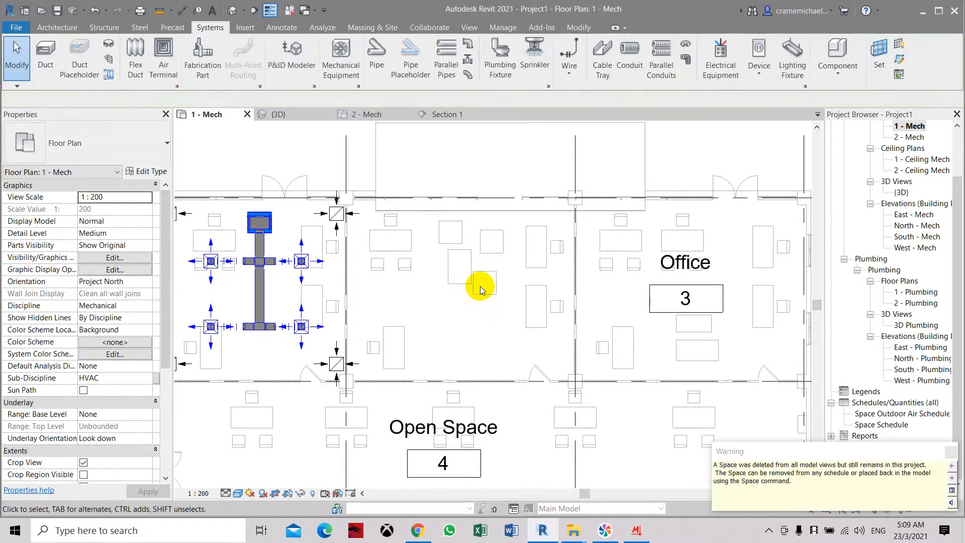
key(ctrl+z)
key(ctrl+z)
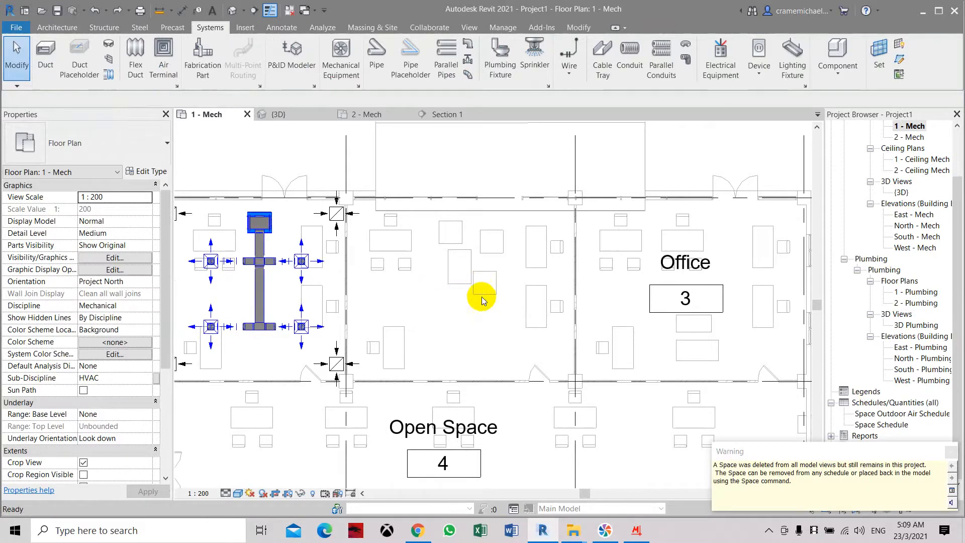
- Hide the Office 2 space tag in the 1 - Mech floor plan as an individual element
click(460, 301)
right_click(461, 307)
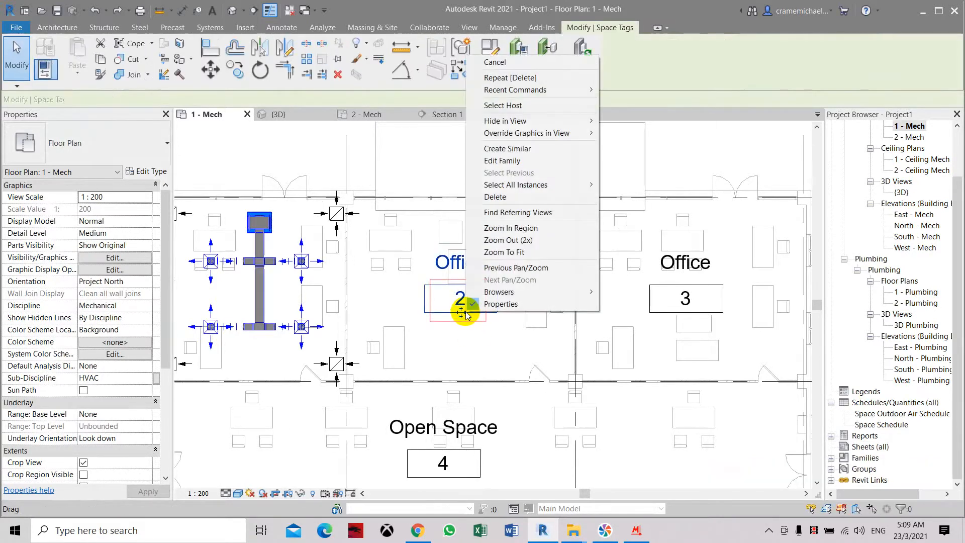
mouse_move(502, 120)
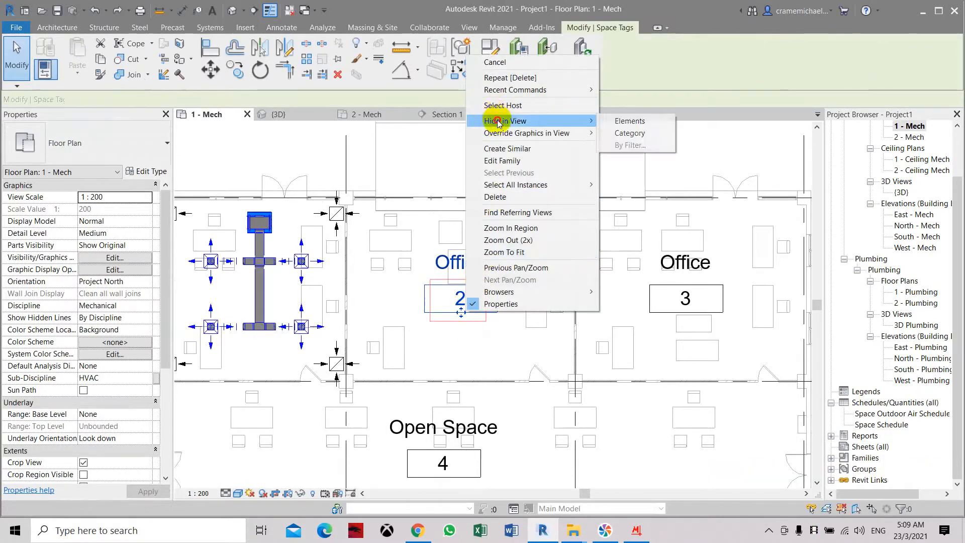
click(607, 123)
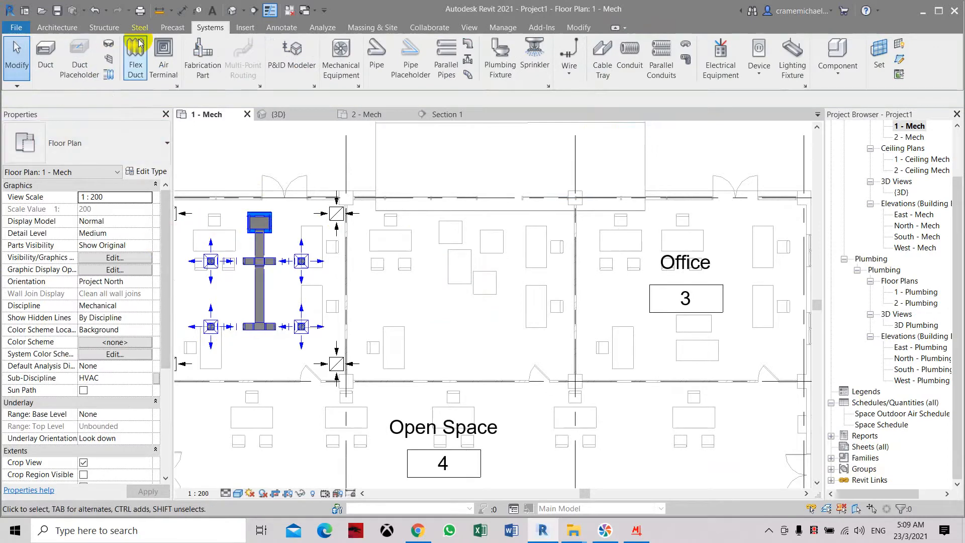
- Place a 370 LPS ceiling ducted refrigerant fan coil unit near the upper wall of Office 2 at 3300 elevation from Level 1
click(342, 57)
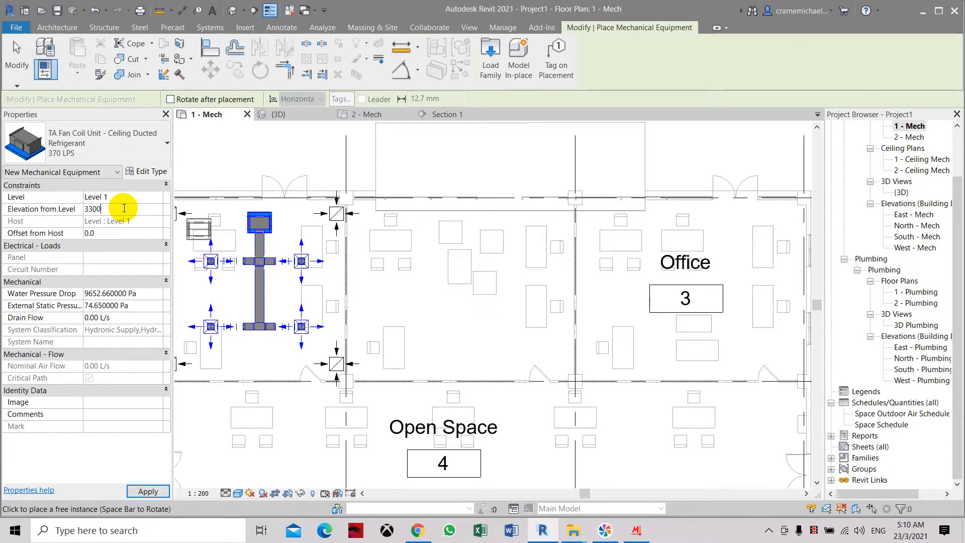
key(Return)
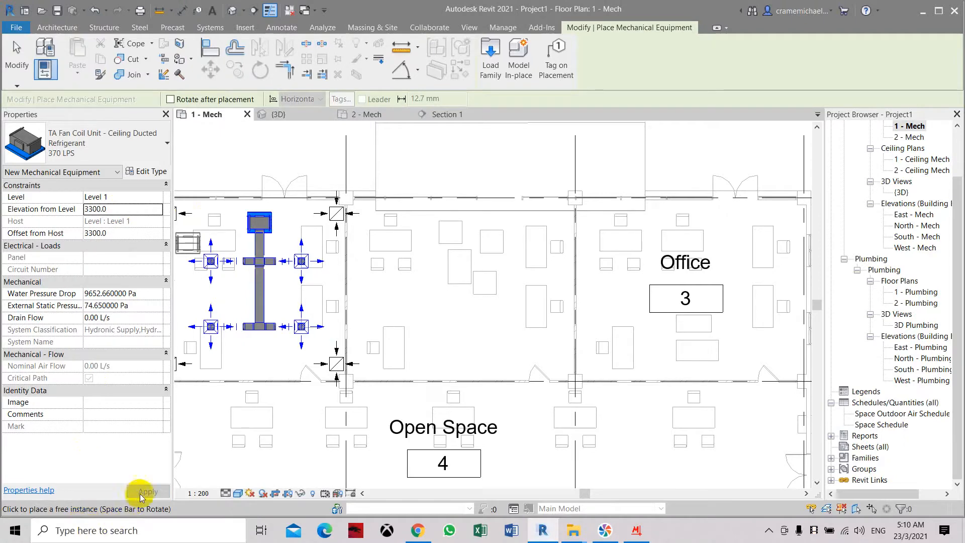
click(460, 230)
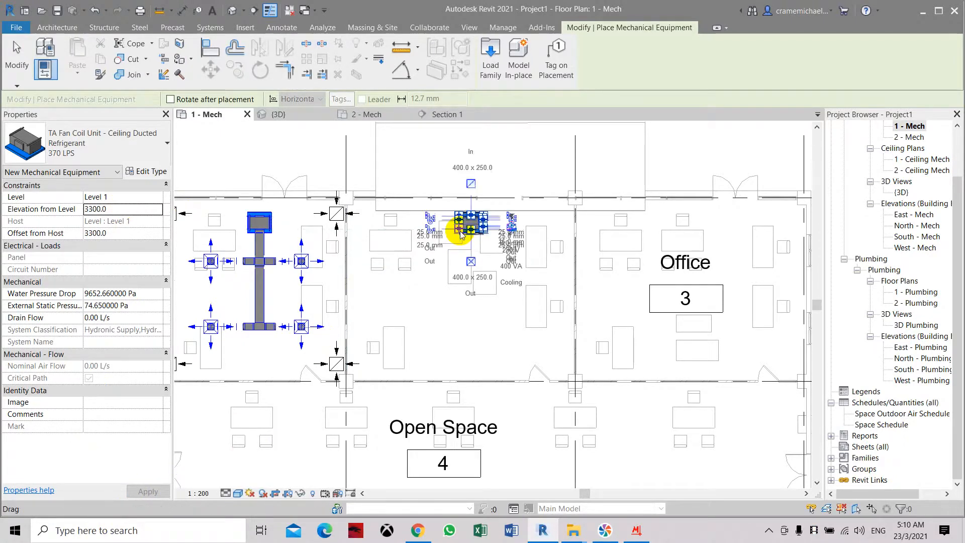
key(Escape)
key(Escape)
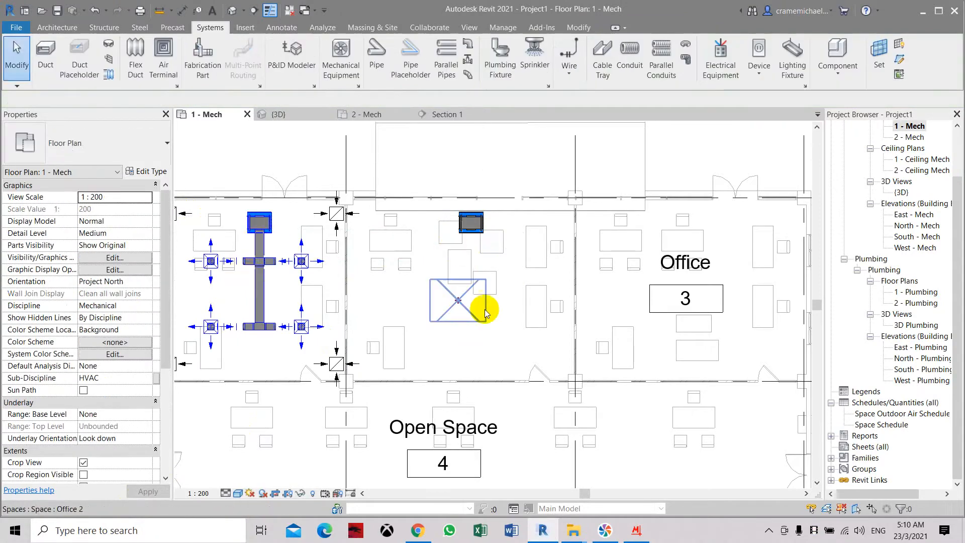
scroll(256, 305, up, 1)
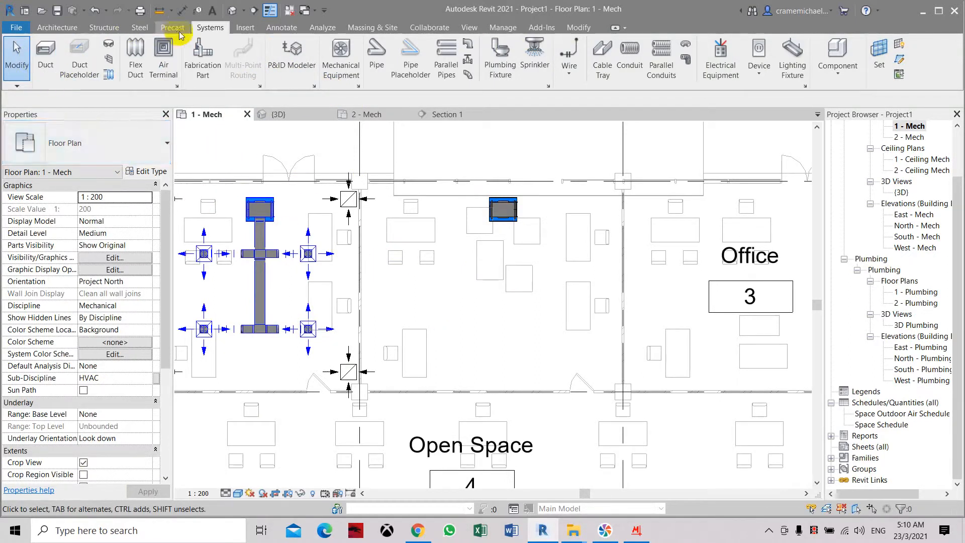
click(163, 55)
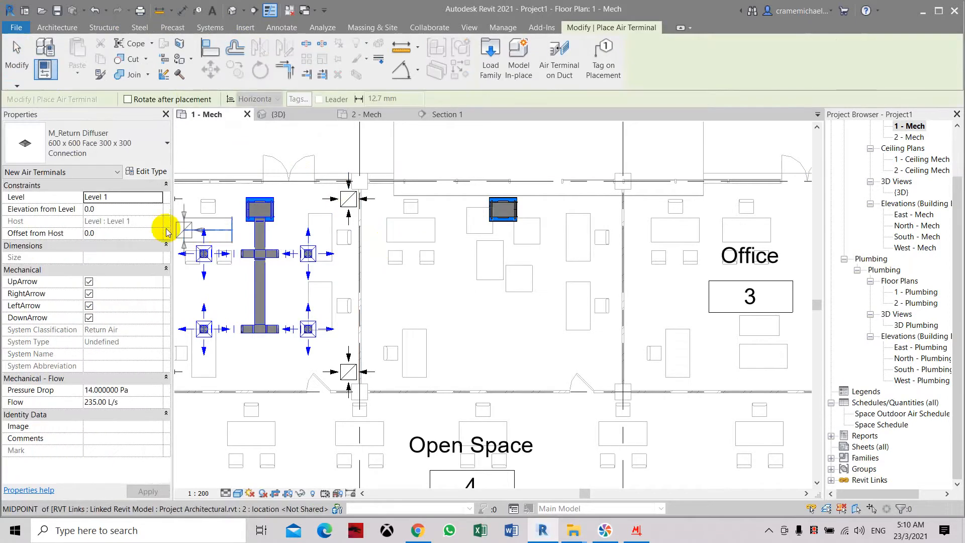
click(132, 210)
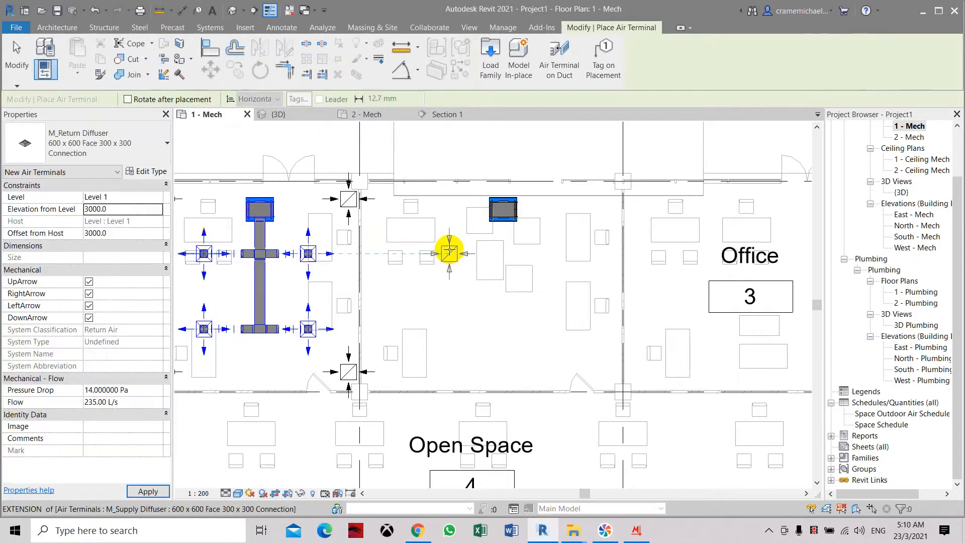
click(449, 250)
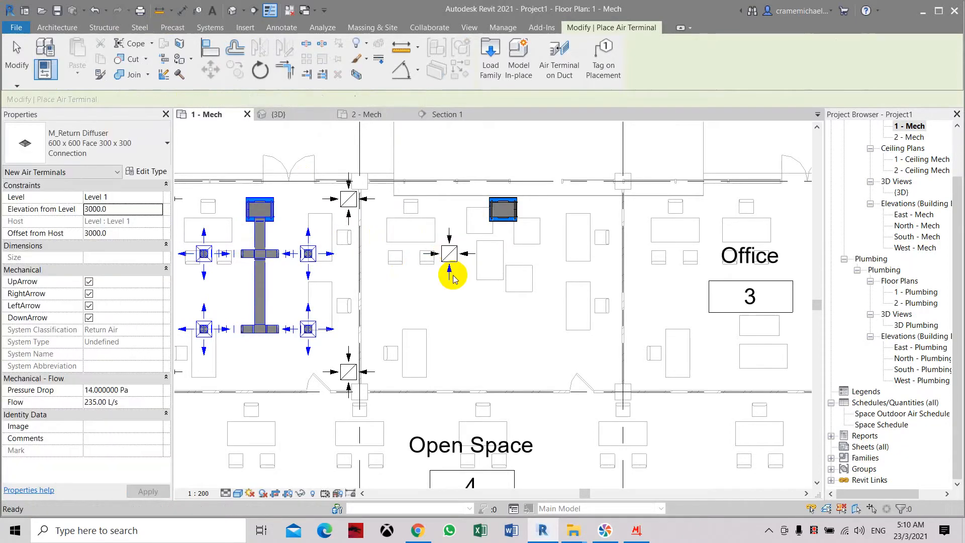
key(Escape)
key(ctrl+z)
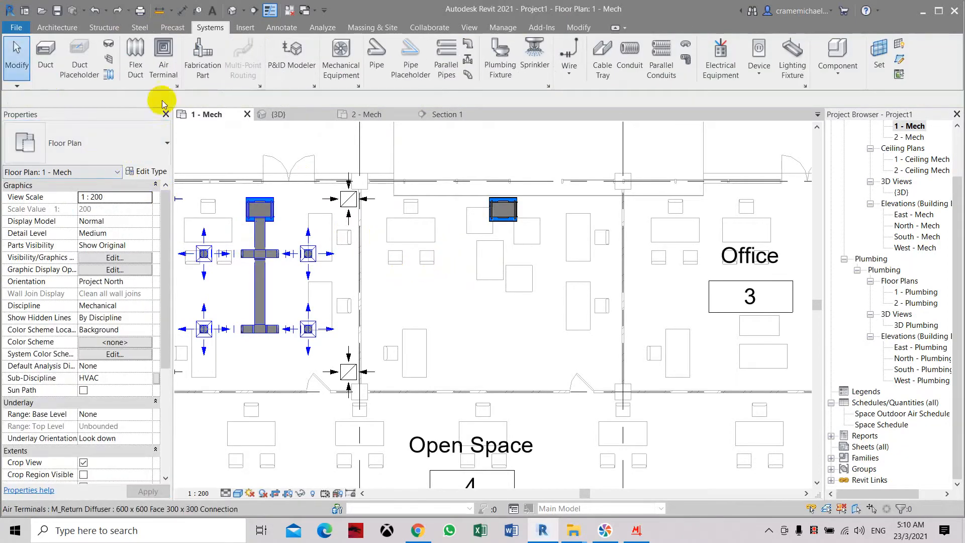
- Place four M_Supply Diffuser 600 x 600 Face 300 x 300 Connection terminals in a rectangle in Office 2, at 3000 elevation with 92 L/s flow
click(162, 50)
click(152, 150)
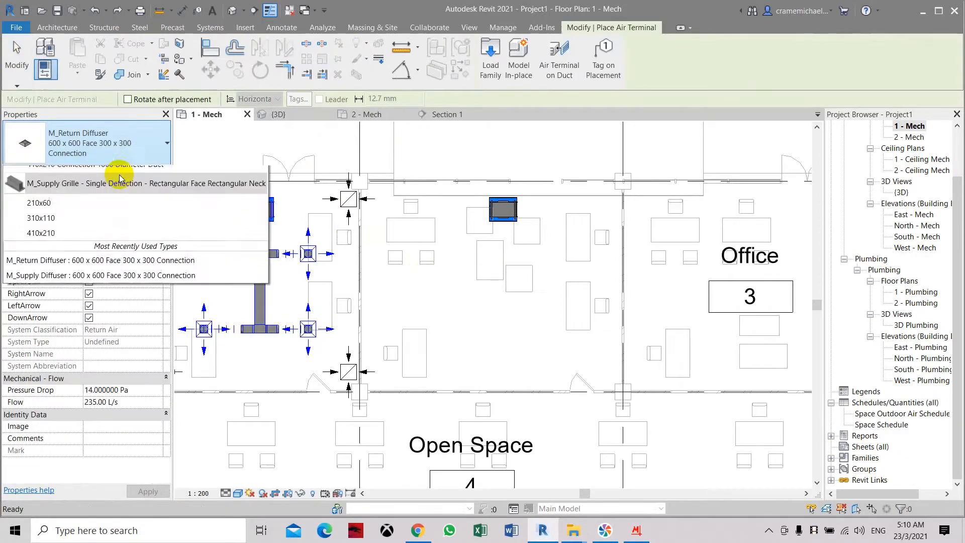
click(85, 291)
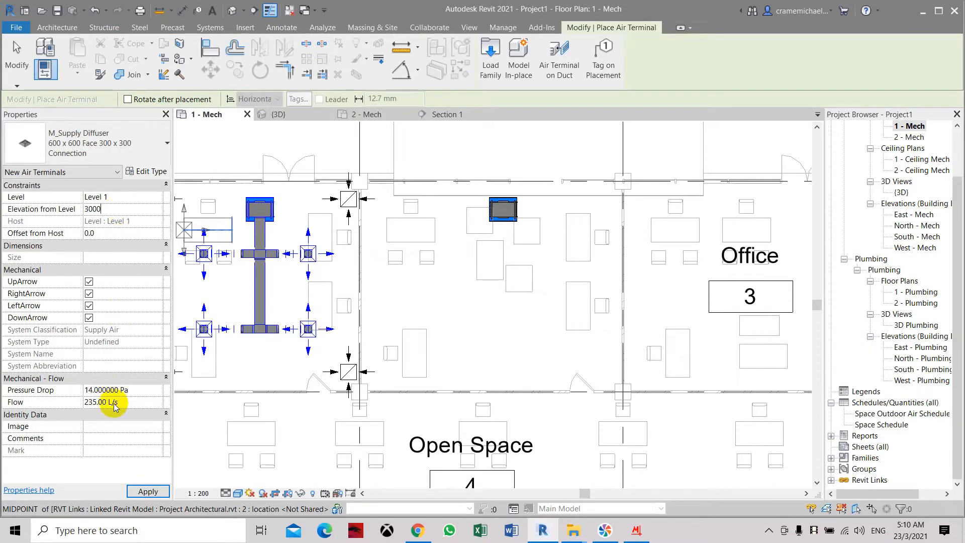
click(24, 405)
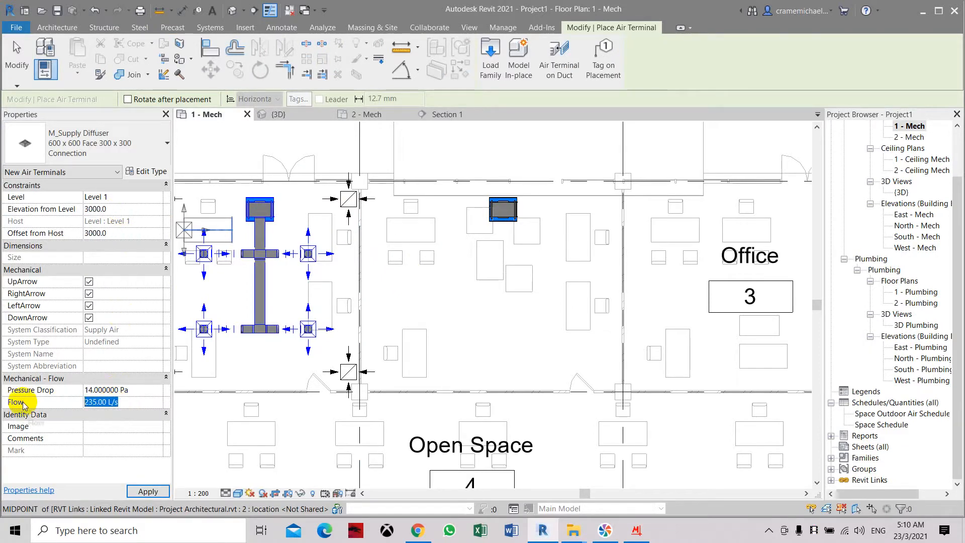
click(143, 491)
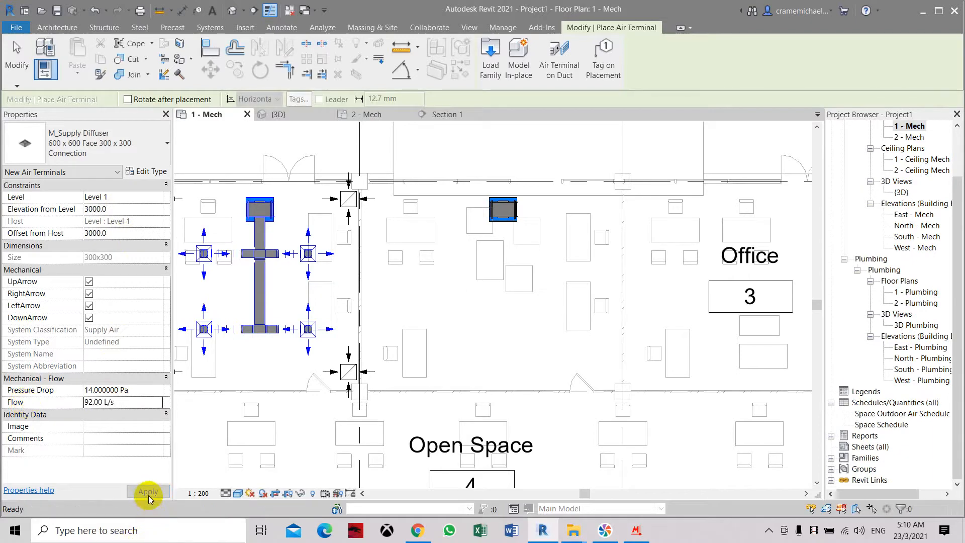
click(426, 253)
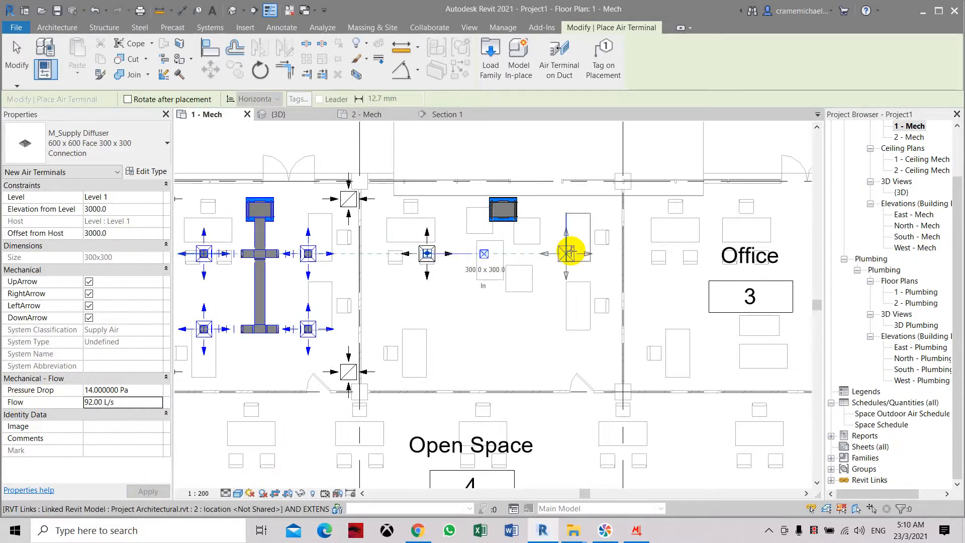
click(566, 253)
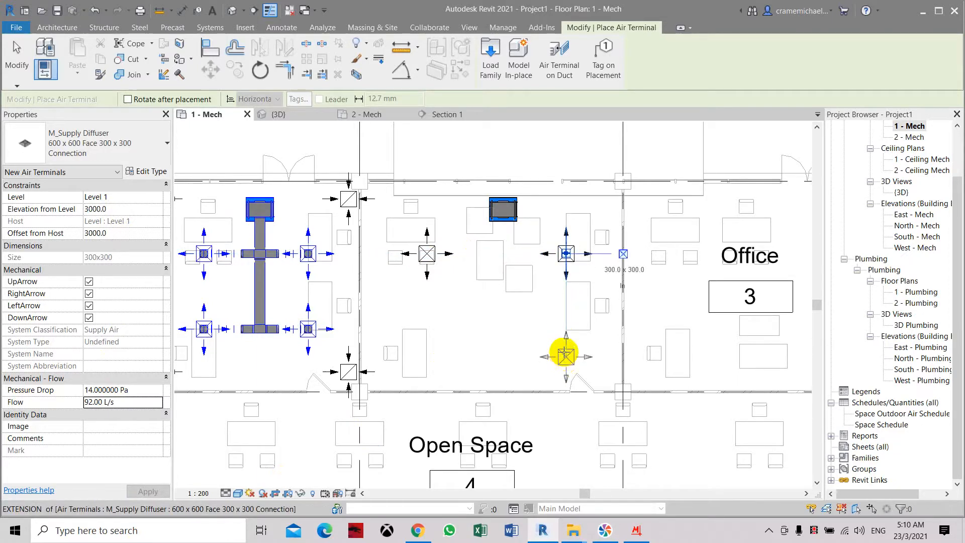
click(564, 352)
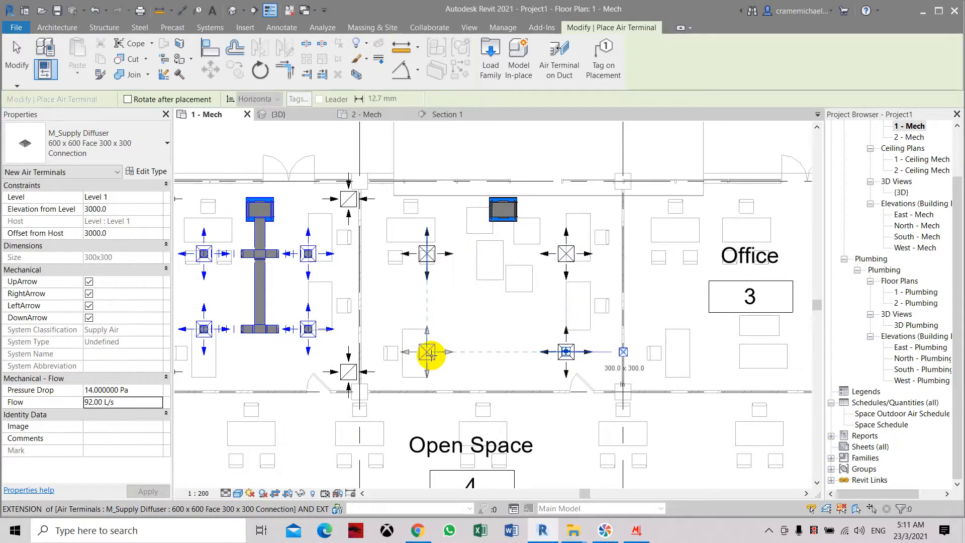
click(427, 351)
key(Escape)
key(Escape)
- Examine the properties of the two supply diffusers on the west side of Office 2
scroll(490, 329, up, 3)
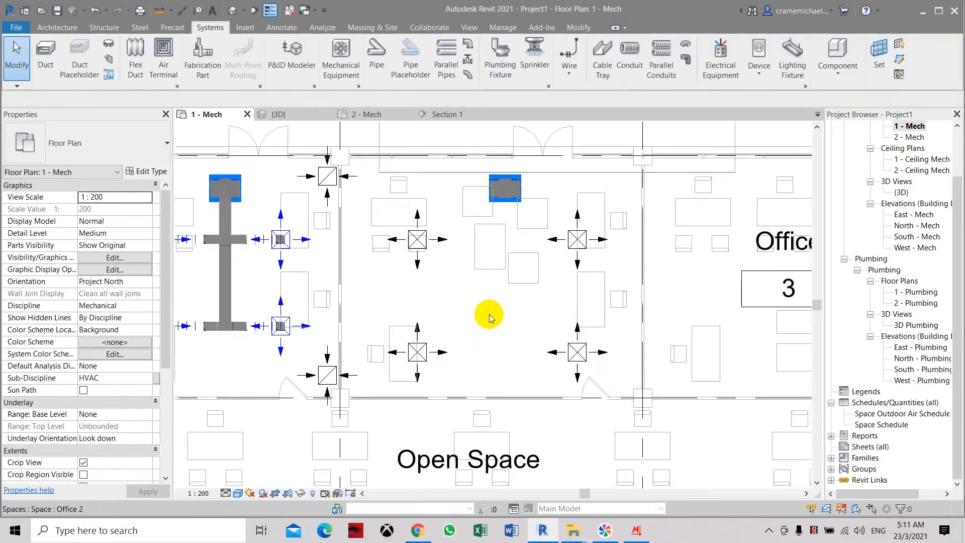
middle_drag(479, 310, 378, 306)
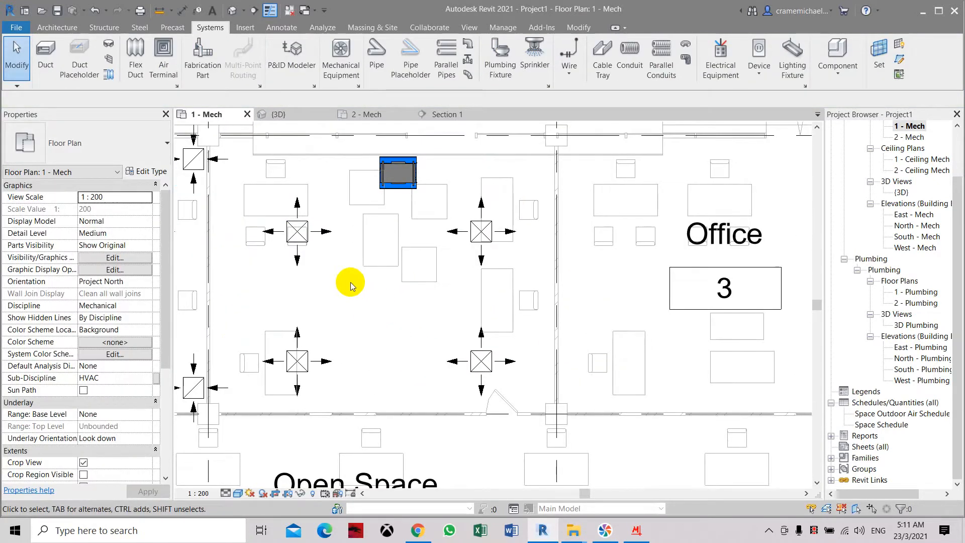
click(305, 249)
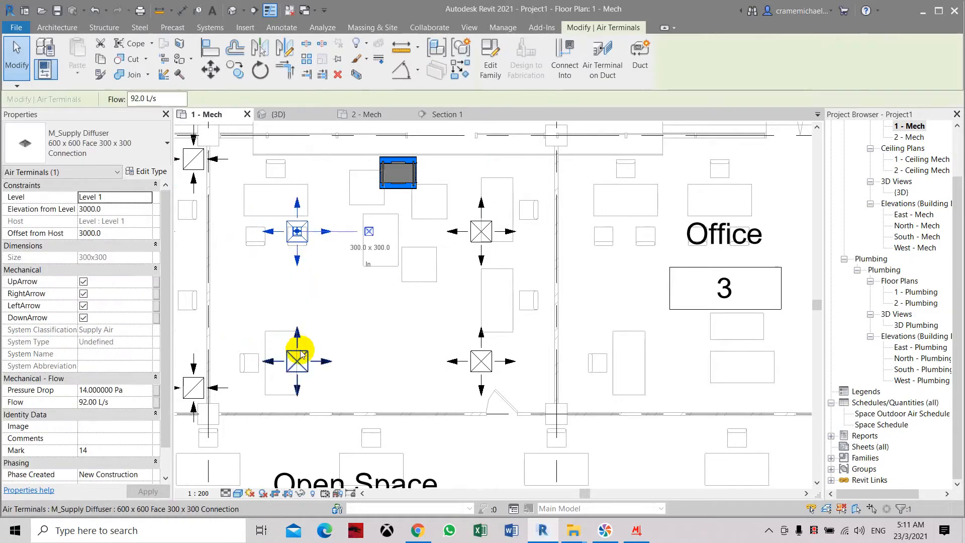
click(297, 354)
key(Escape)
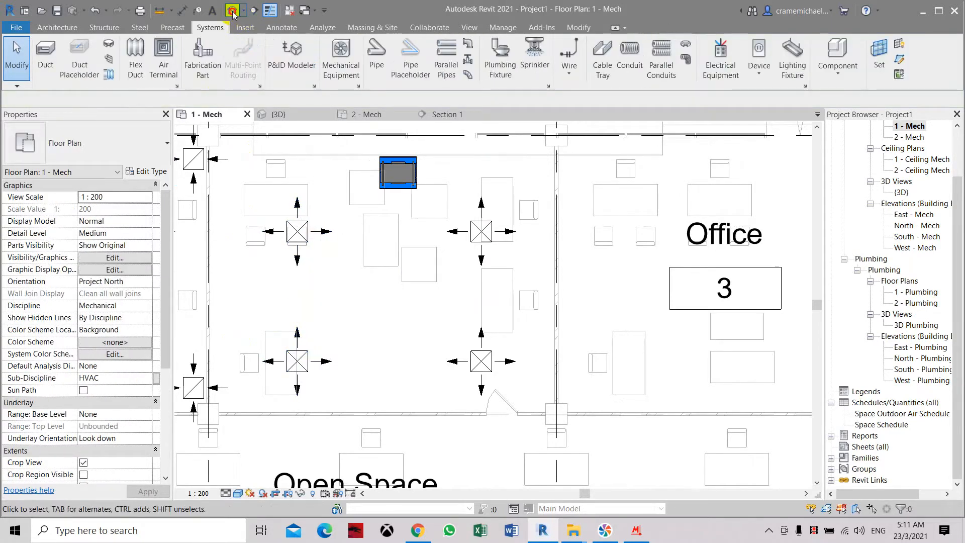
- Open the default 3D view and set its discipline to Architectural
click(232, 11)
scroll(502, 379, up, 5)
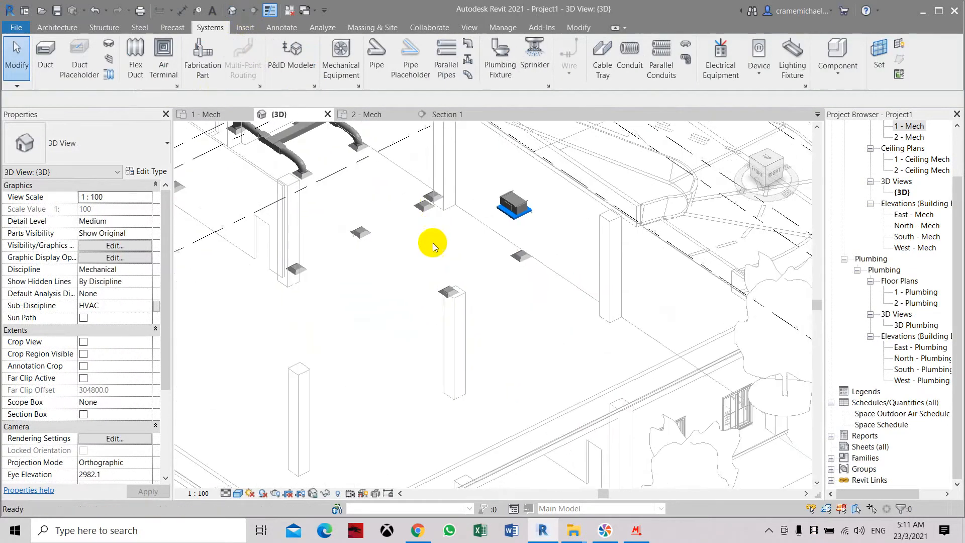
mouse_move(765, 169)
mouse_down()
mouse_move(769, 176)
mouse_move(765, 152)
mouse_move(409, 183)
mouse_move(431, 280)
mouse_move(366, 280)
mouse_move(225, 324)
mouse_up()
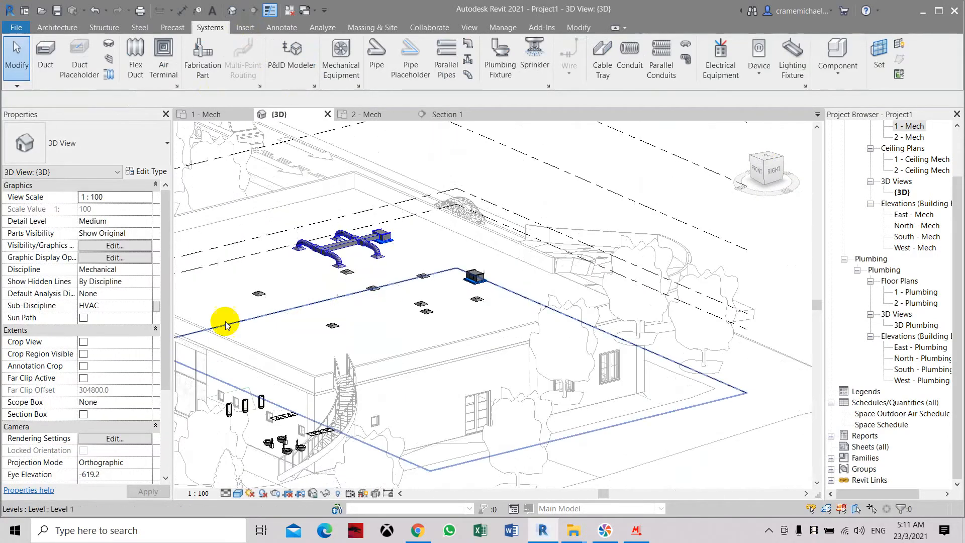
click(146, 269)
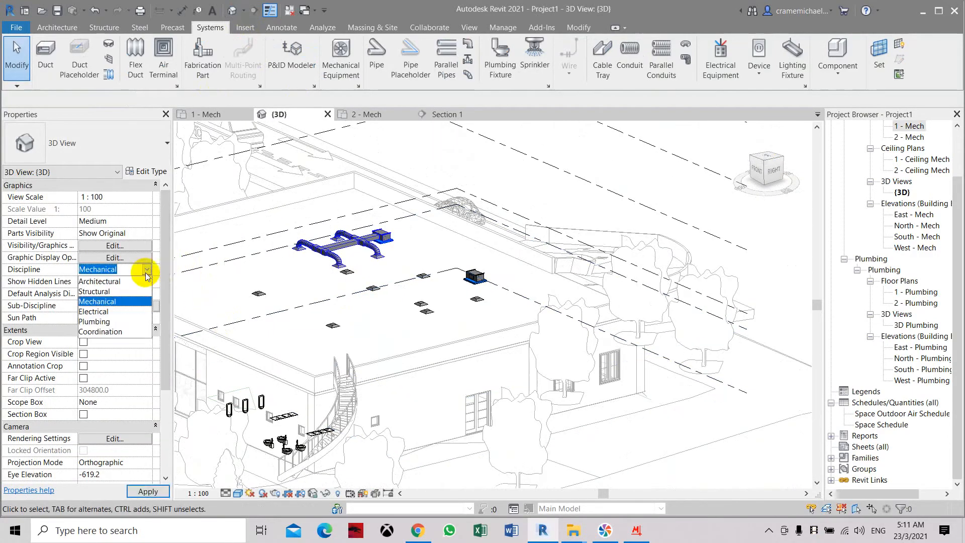
click(116, 281)
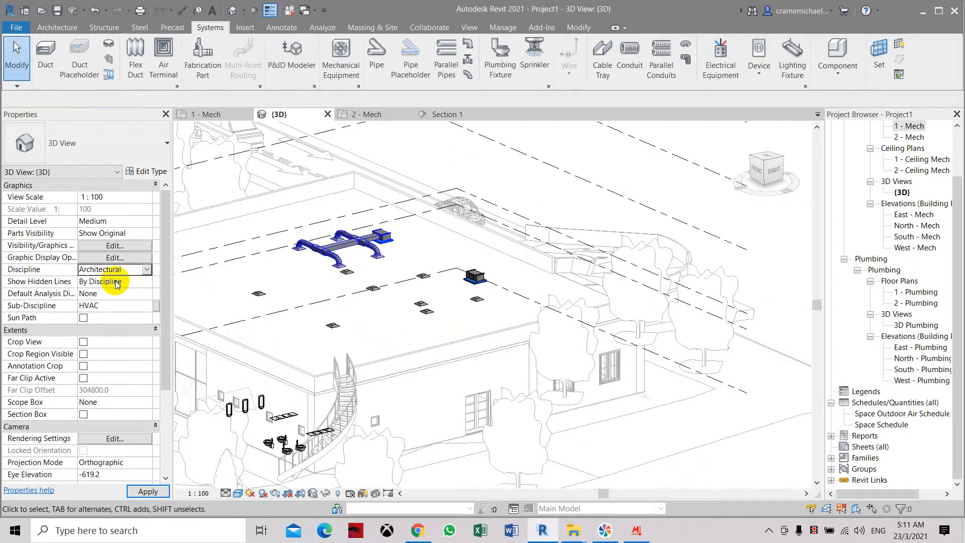
click(148, 492)
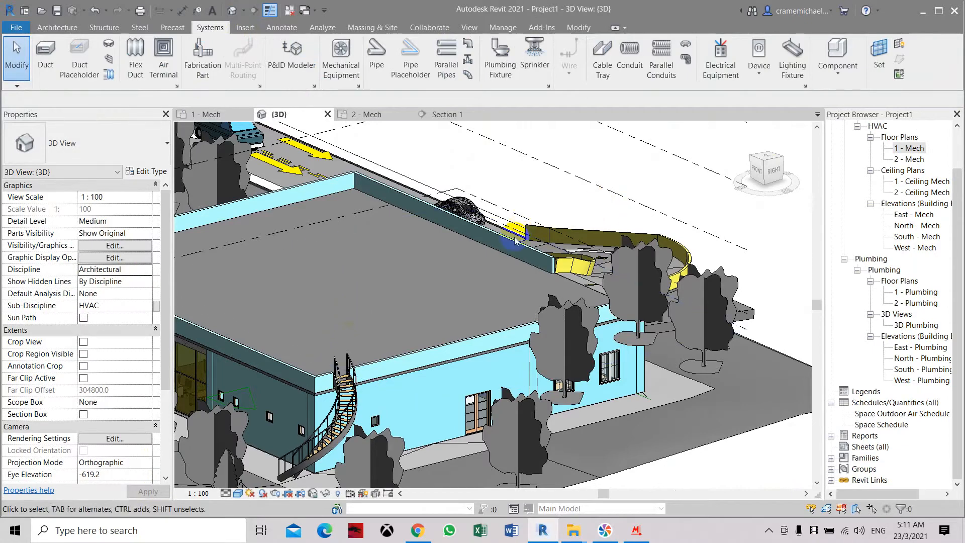
- Enable the section box around the whole building in the 3D view
shift+middle_drag(508, 234, 534, 266)
scroll(535, 265, down, 5)
click(83, 414)
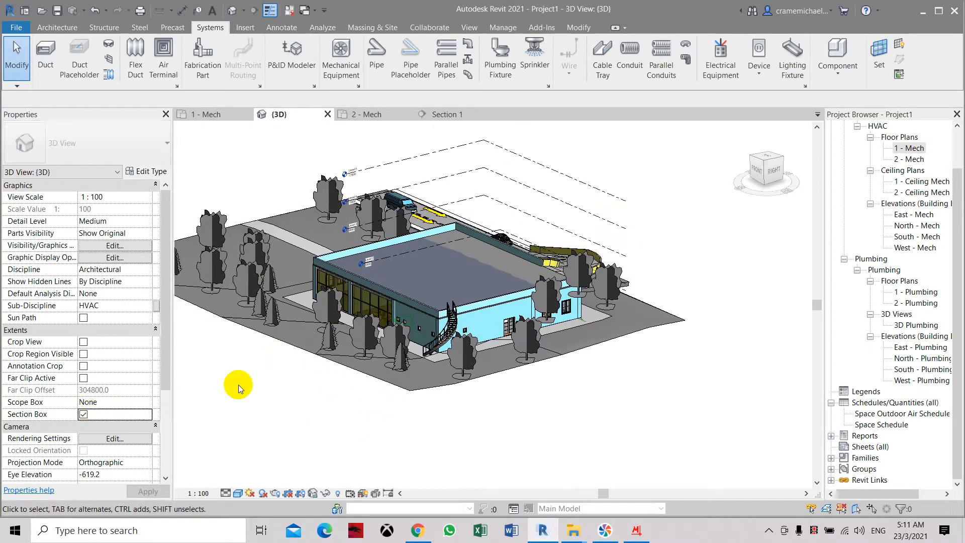
- Reveal the hidden elements in the 3D view and unhide the Section Boxes category so the section box shows around the site
scroll(460, 330, down, 6)
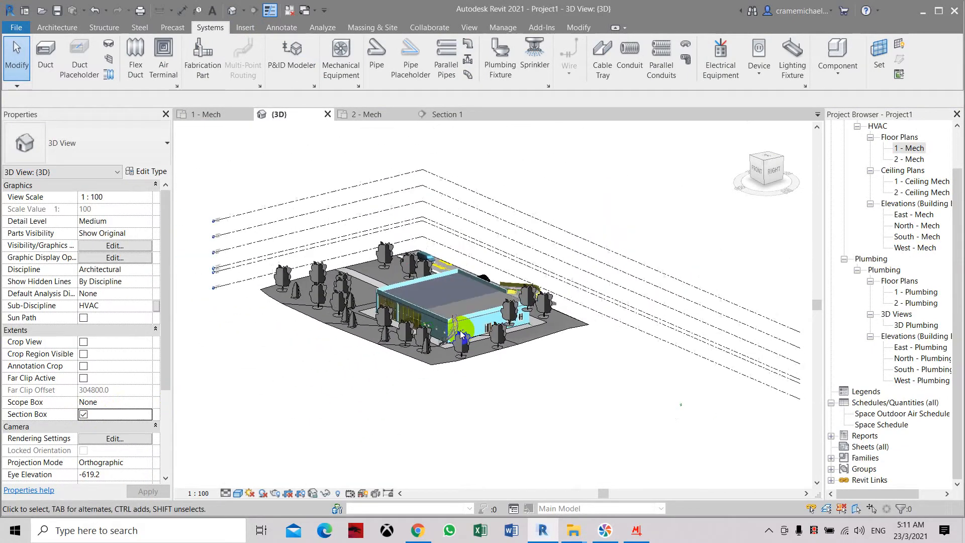
scroll(460, 330, down, 2)
mouse_move(776, 175)
mouse_down()
mouse_move(770, 194)
mouse_move(790, 157)
mouse_move(789, 186)
mouse_up()
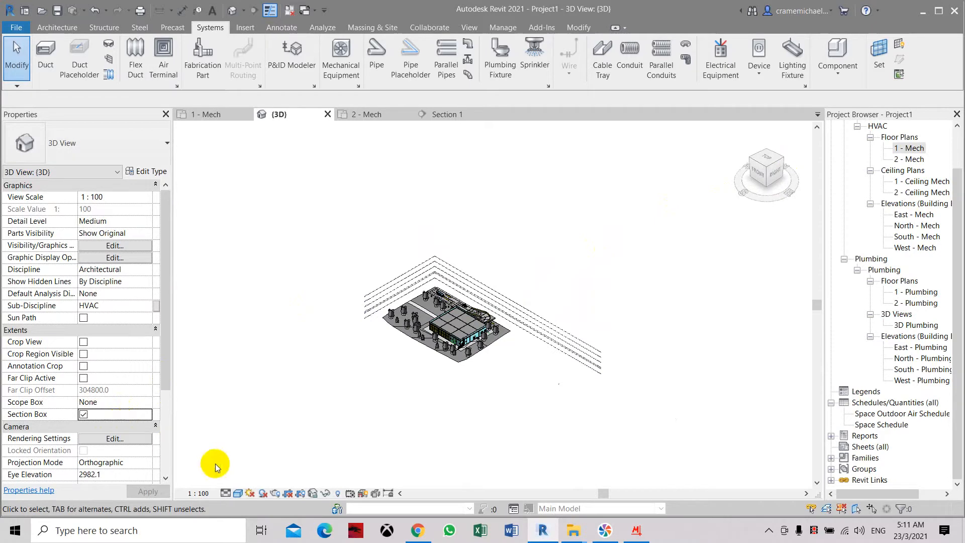
click(337, 493)
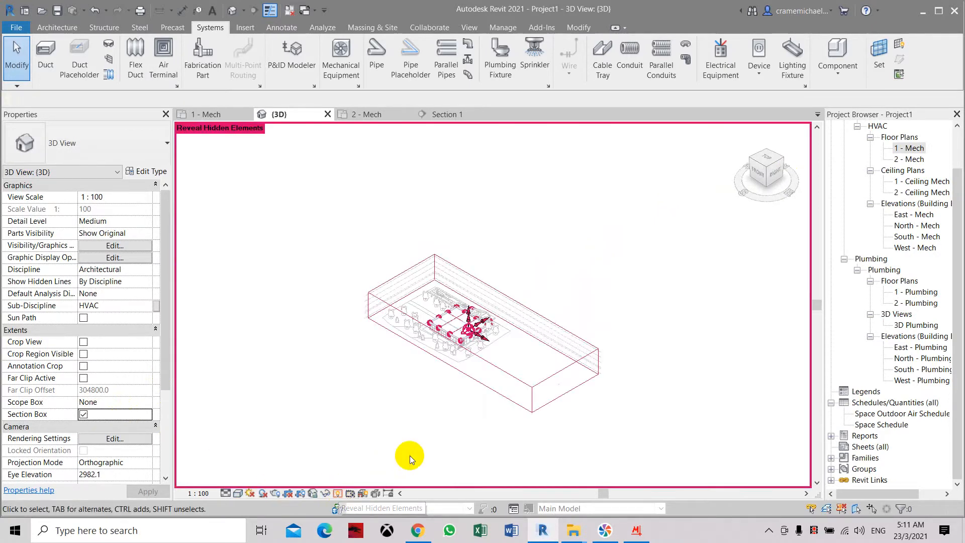
click(524, 379)
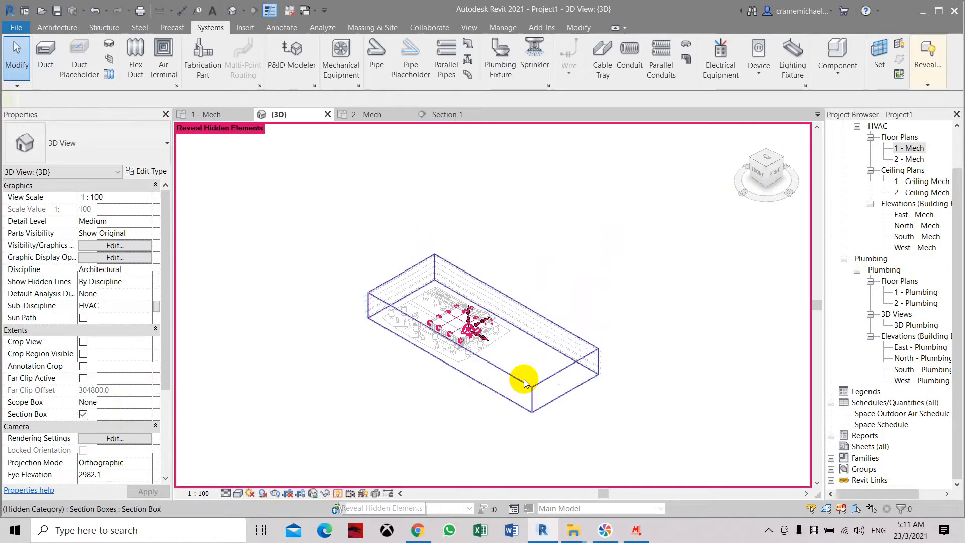
right_click(523, 379)
mouse_move(564, 160)
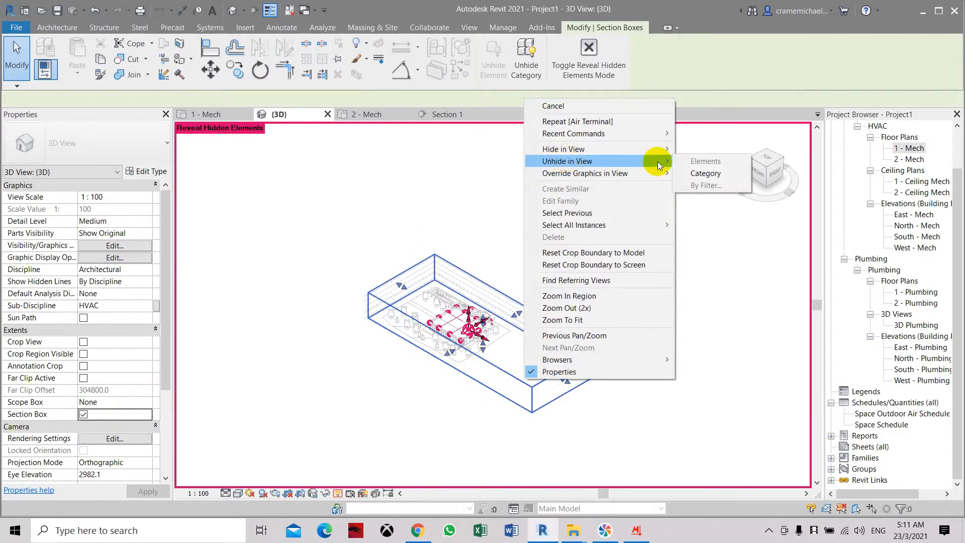
click(709, 174)
scroll(492, 334, up, 5)
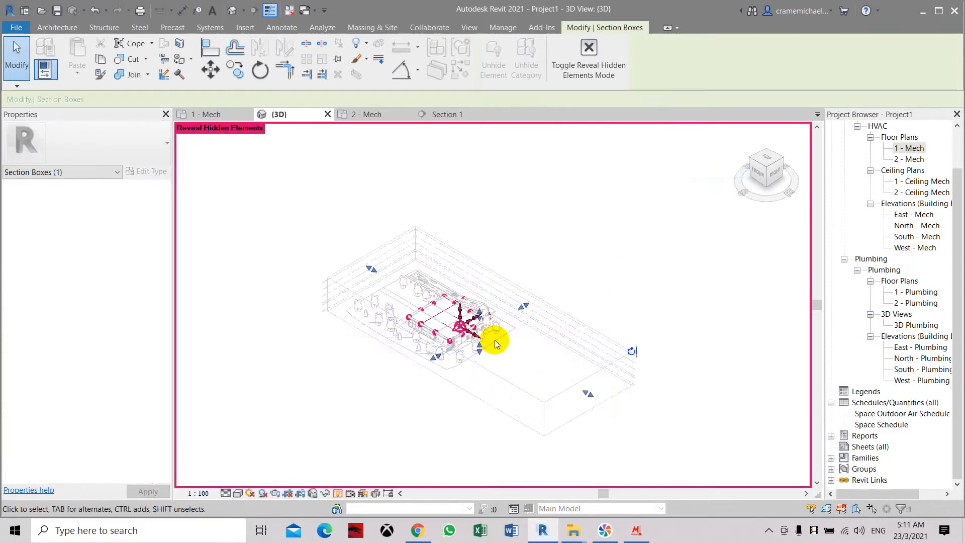
click(343, 493)
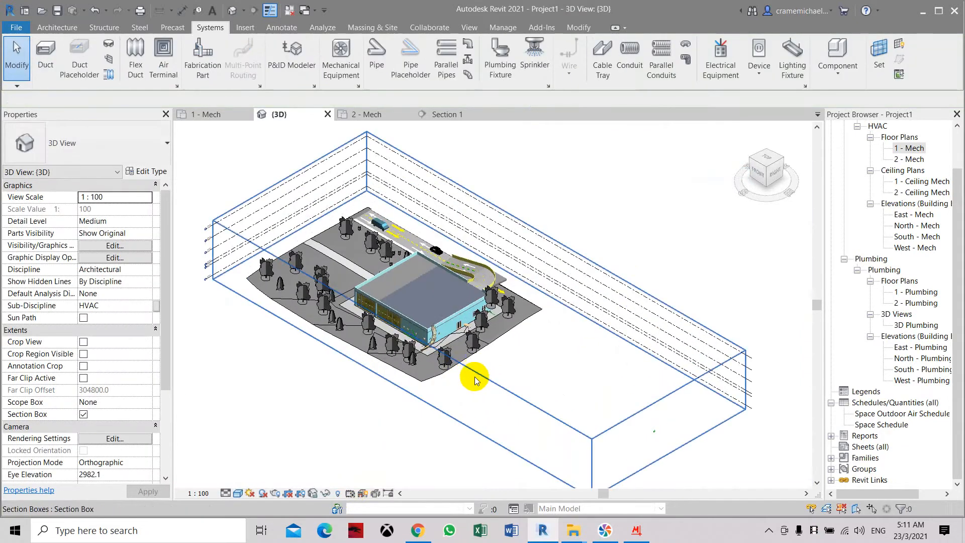
- Lower the top face of the section box below the roof to expose the office interiors and the HVAC layout from above
click(475, 378)
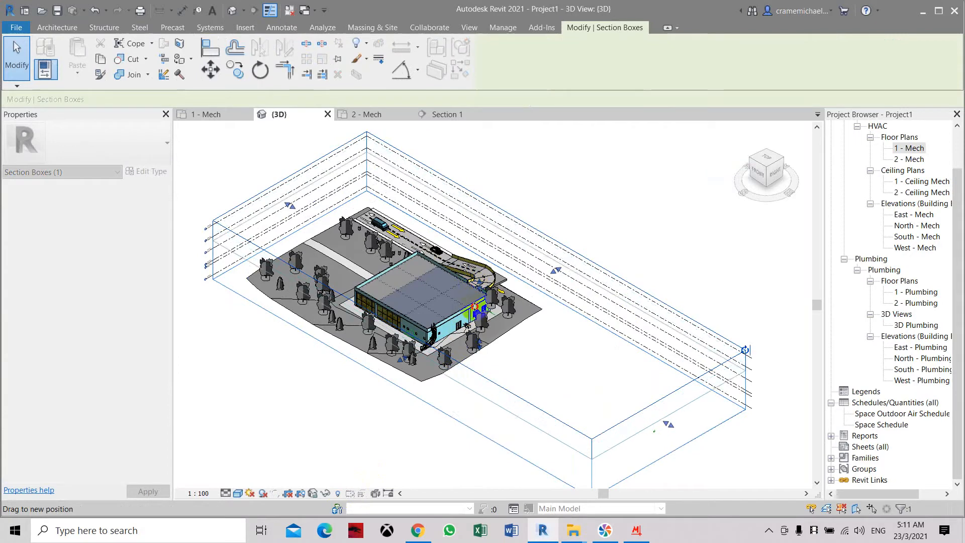
scroll(475, 324, up, 2)
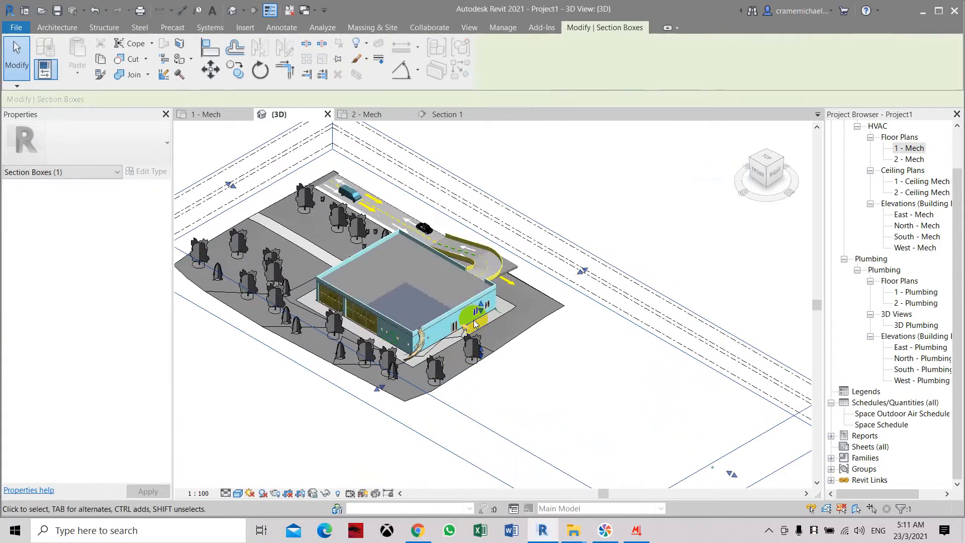
scroll(475, 324, up, 2)
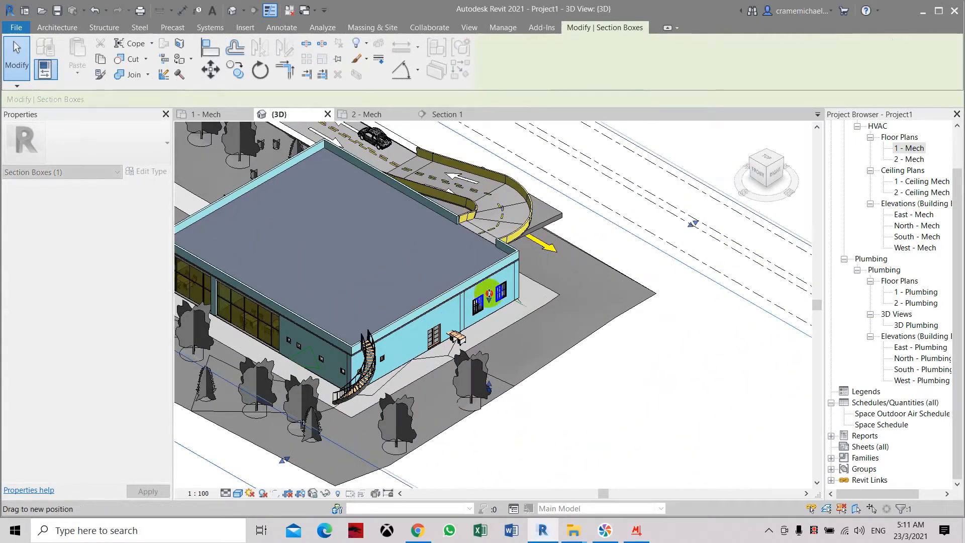
drag(489, 293, 489, 347)
scroll(312, 219, up, 6)
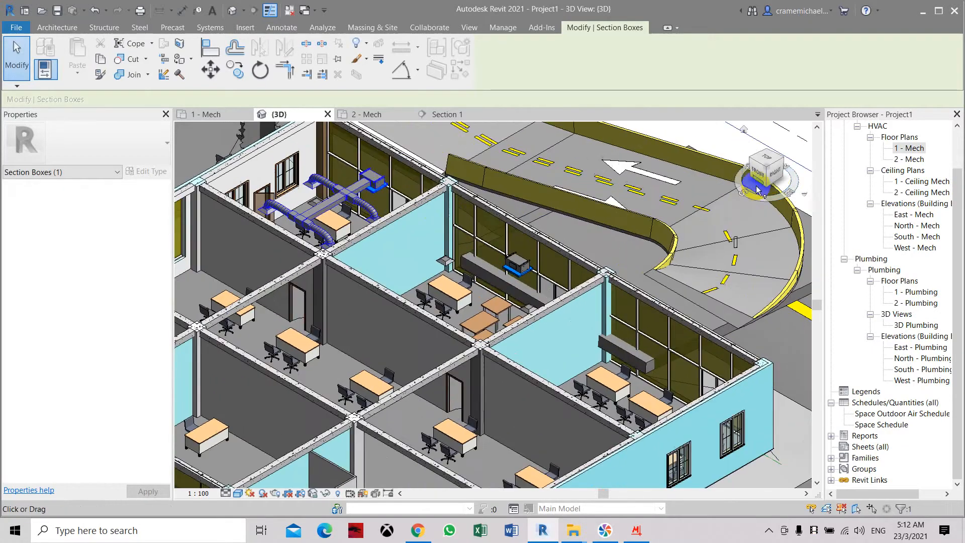
drag(770, 186, 771, 222)
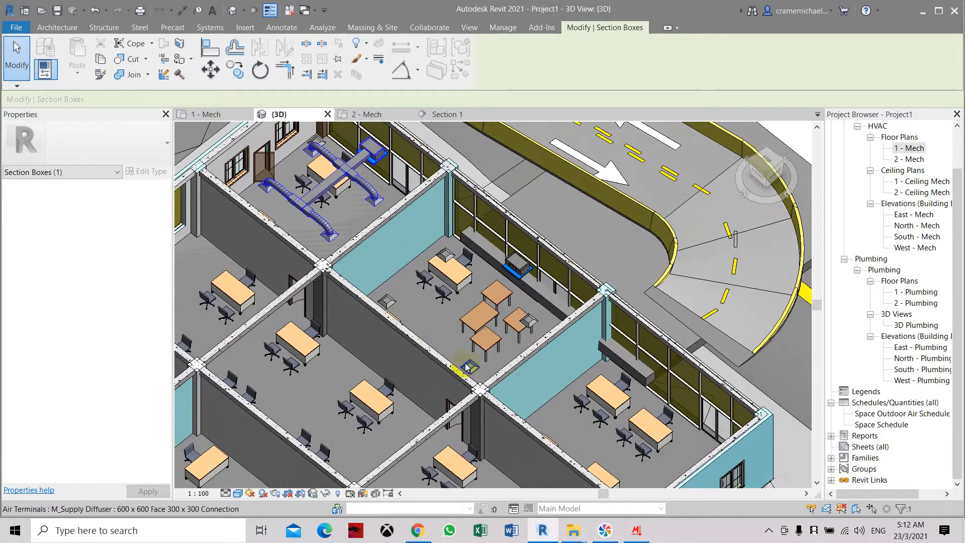
scroll(427, 301, down, 3)
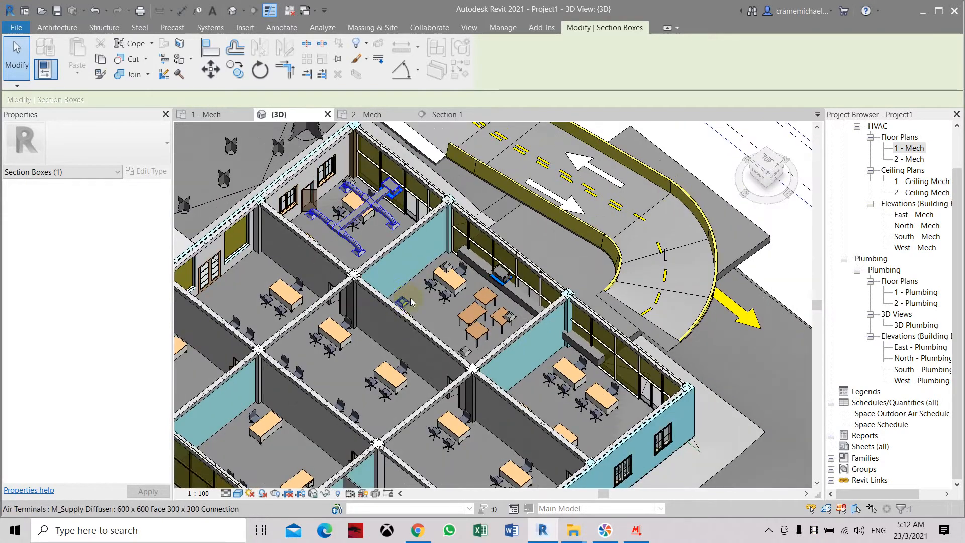
- Open the 1 - Mech floor plan, switch to Marinsoft Duct Calculator and enter a flow rate of 370 L/s at 1.00 Pa/m friction
double_click(908, 149)
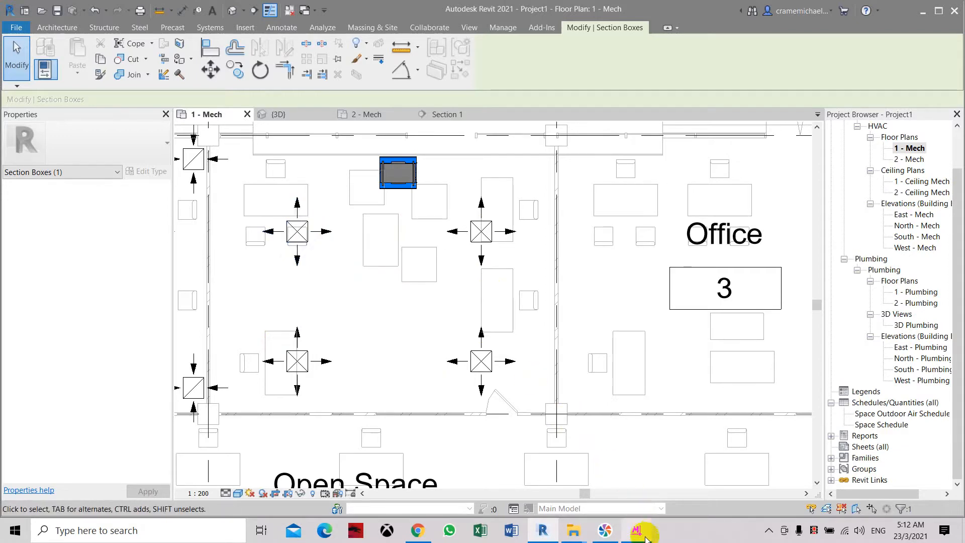
mouse_move(646, 538)
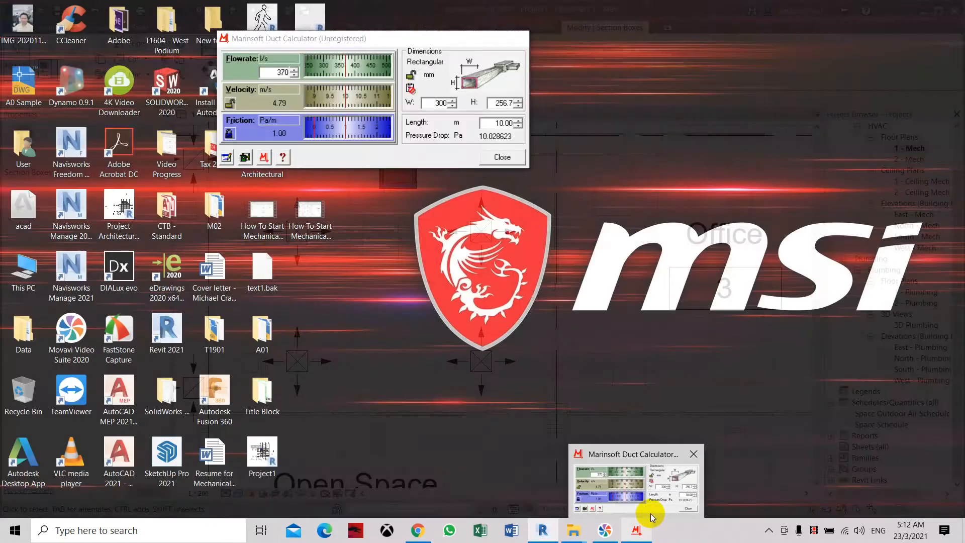
click(646, 517)
drag(378, 42, 587, 49)
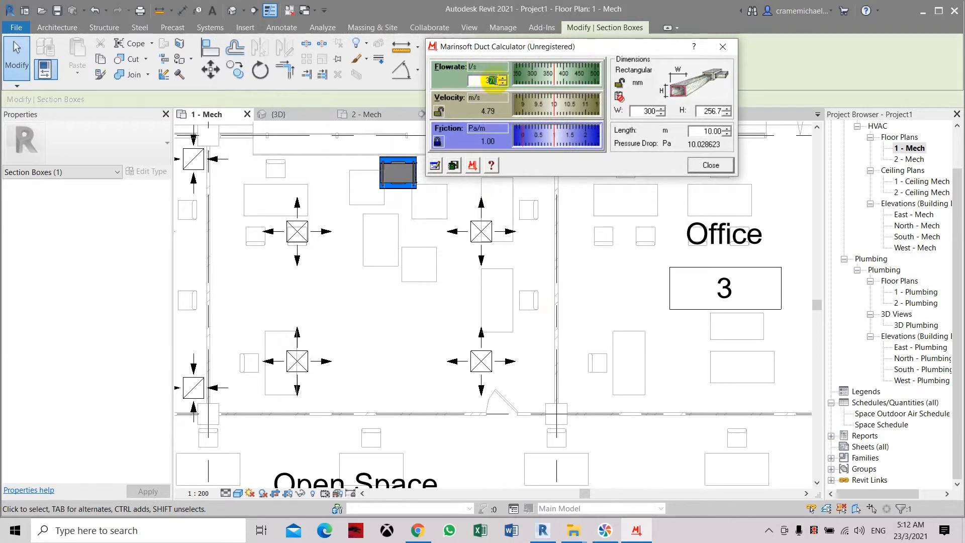
text(370)
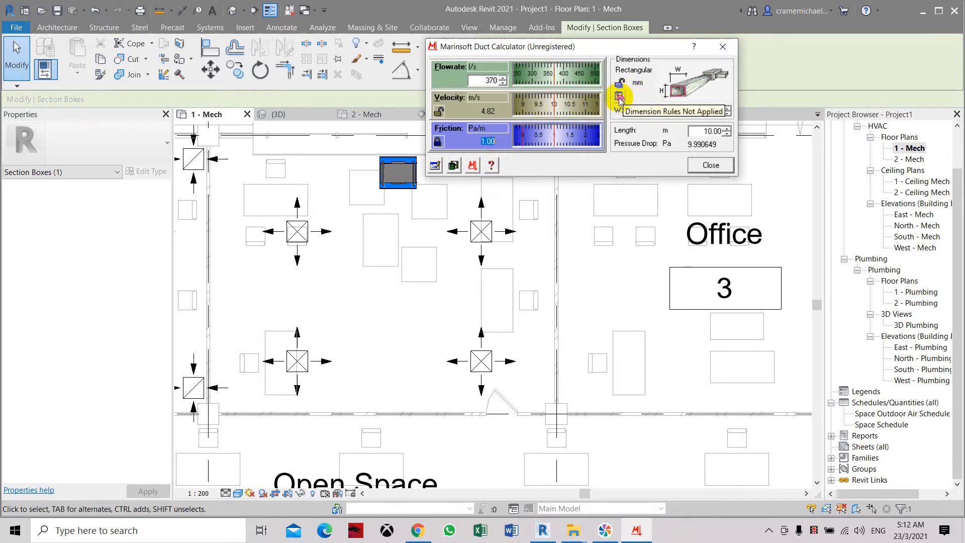
- Keep the rectangular duct shape in the calculator and set the duct width to 400 mm to find the matching height
click(633, 70)
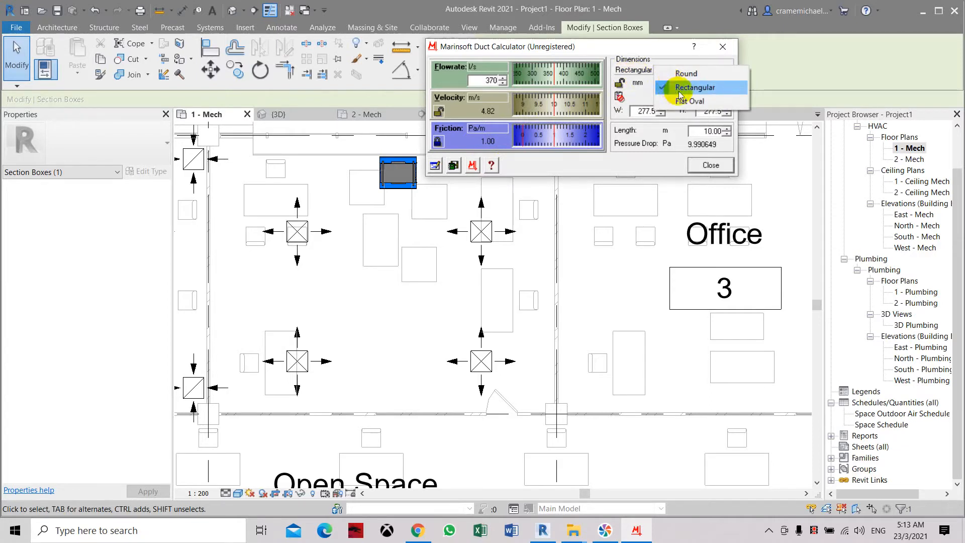
click(647, 130)
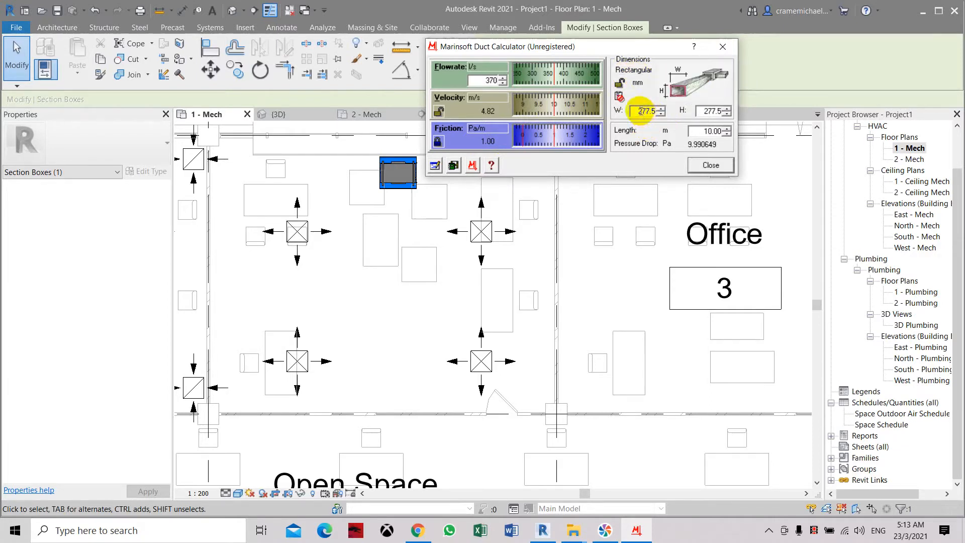
drag(639, 110, 670, 110)
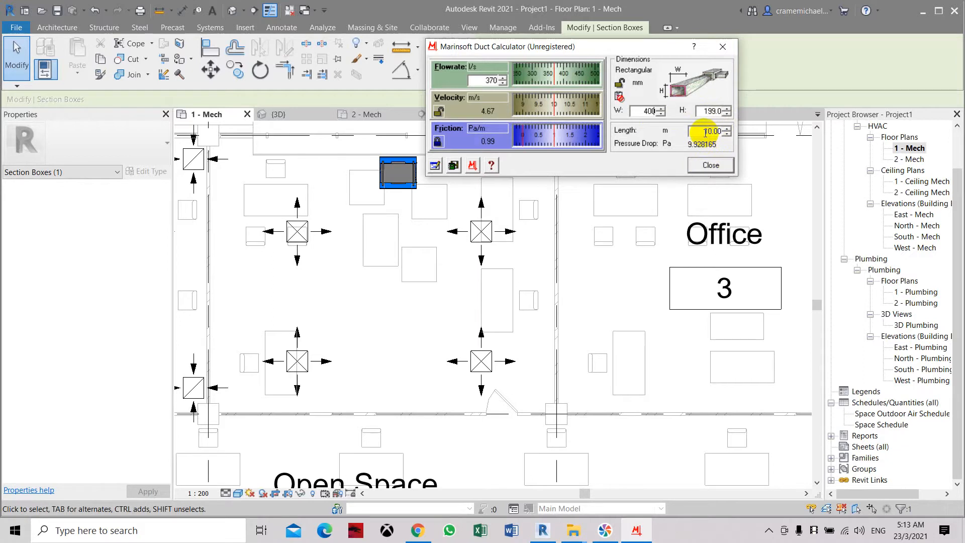
drag(704, 132, 742, 132)
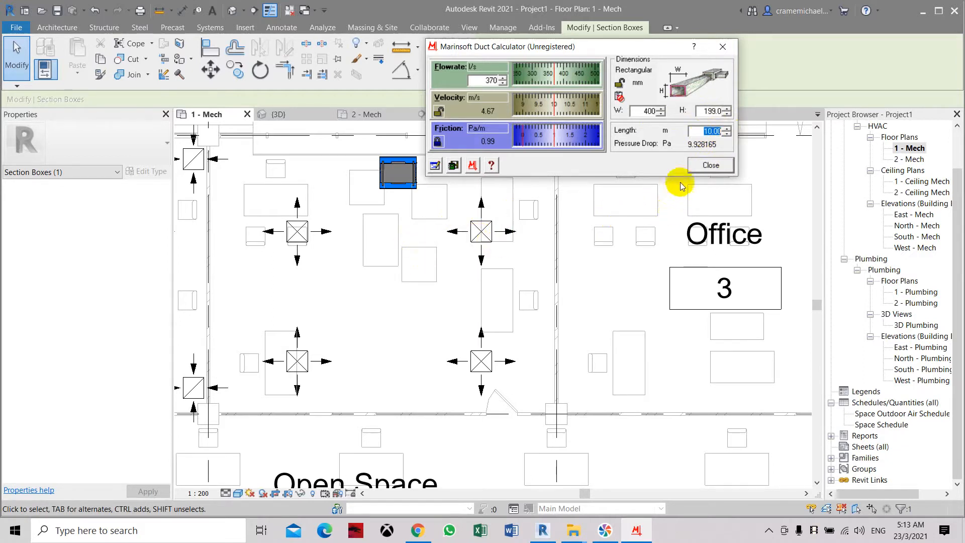
drag(599, 47, 690, 37)
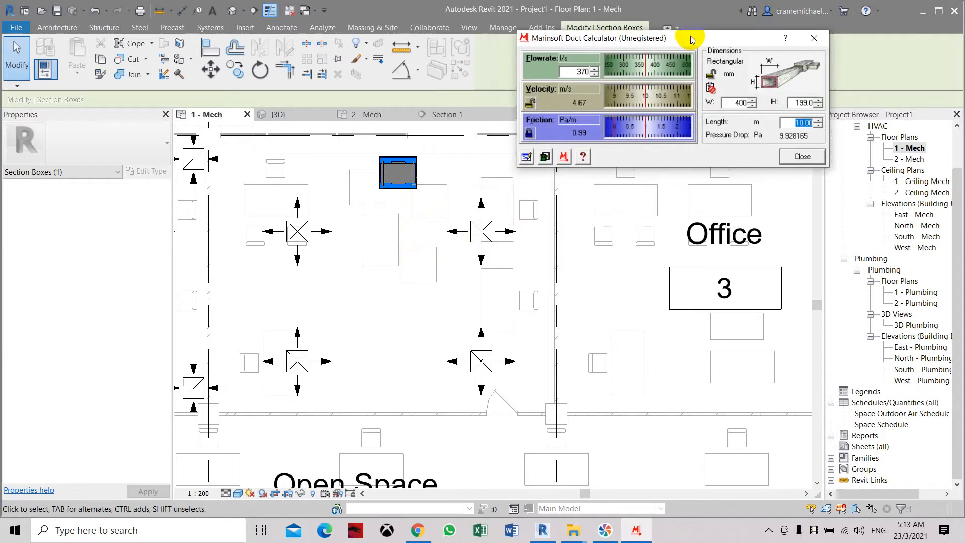
- Start a rectangular duct in Revit with 400 mm width, 200 mm height, 3350 mm middle elevation and the Supply Air system type
click(478, 251)
click(211, 27)
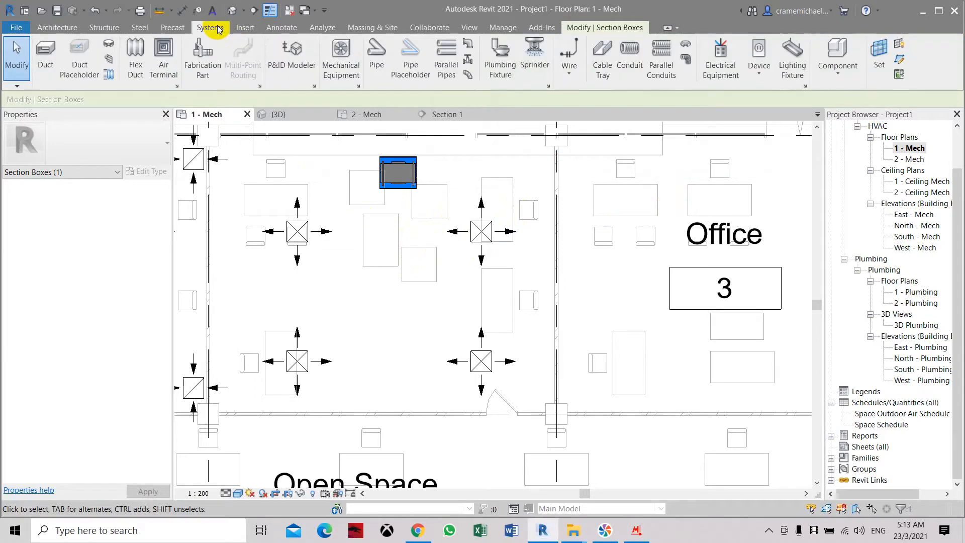
click(45, 50)
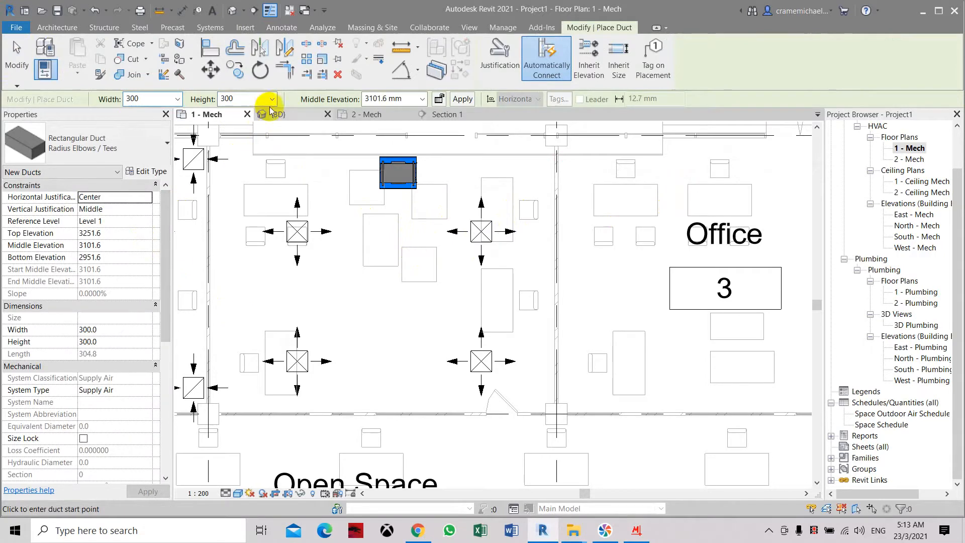
click(409, 97)
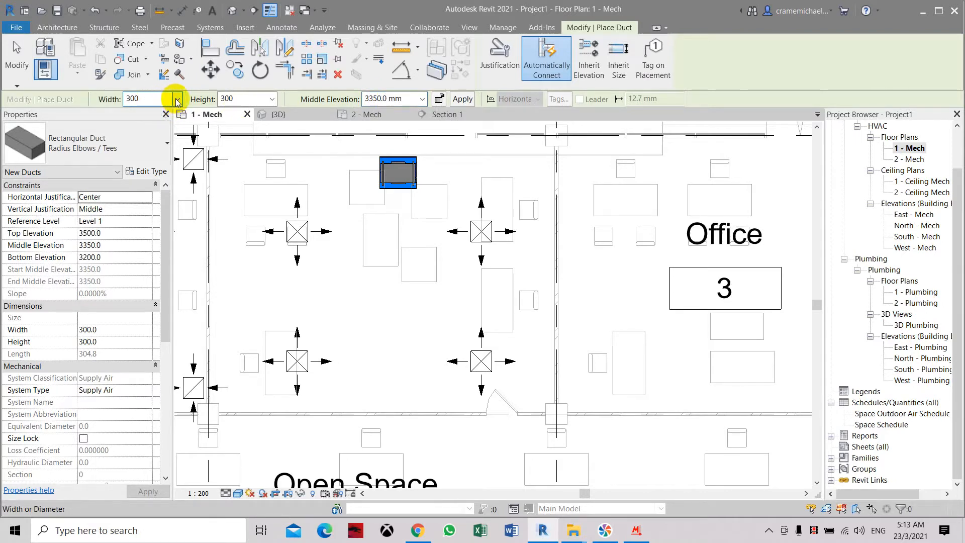
click(177, 100)
click(142, 151)
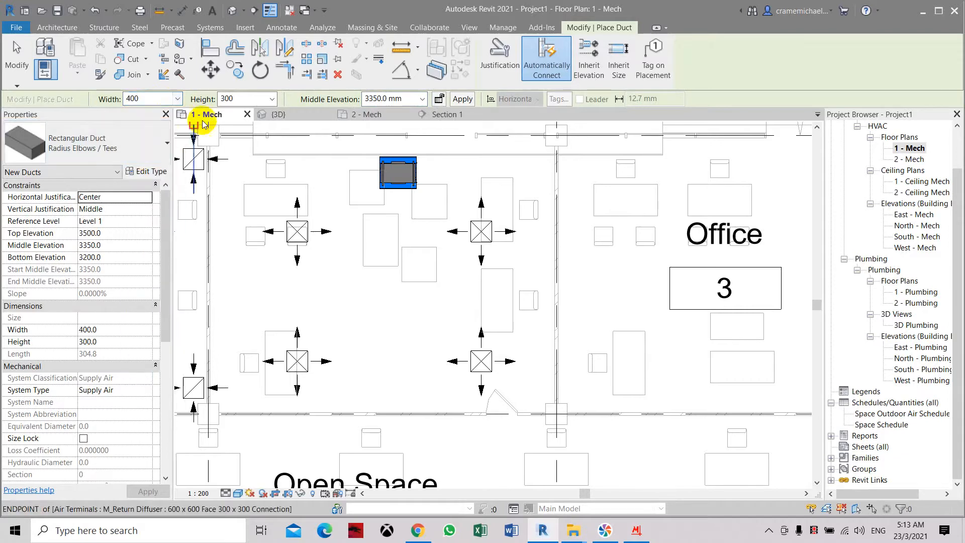
click(207, 100)
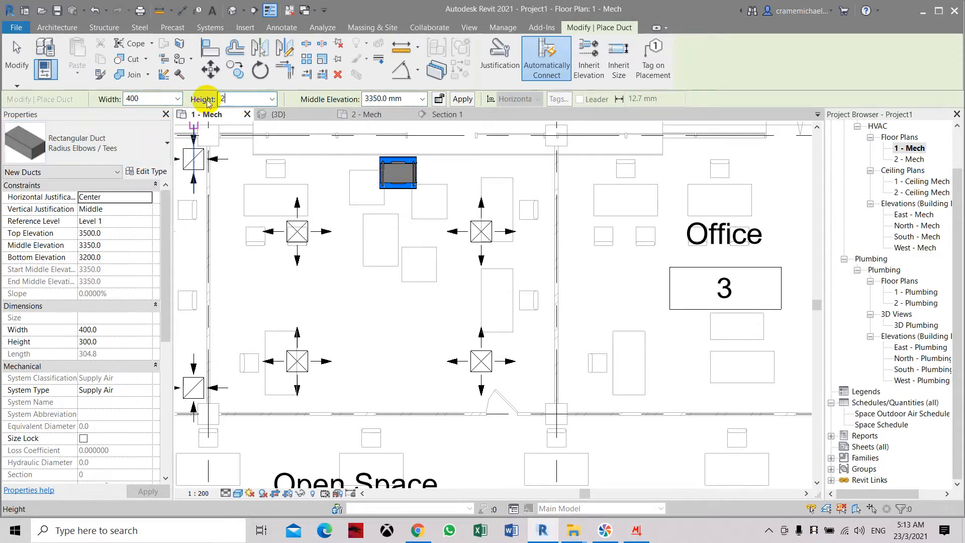
key(Return)
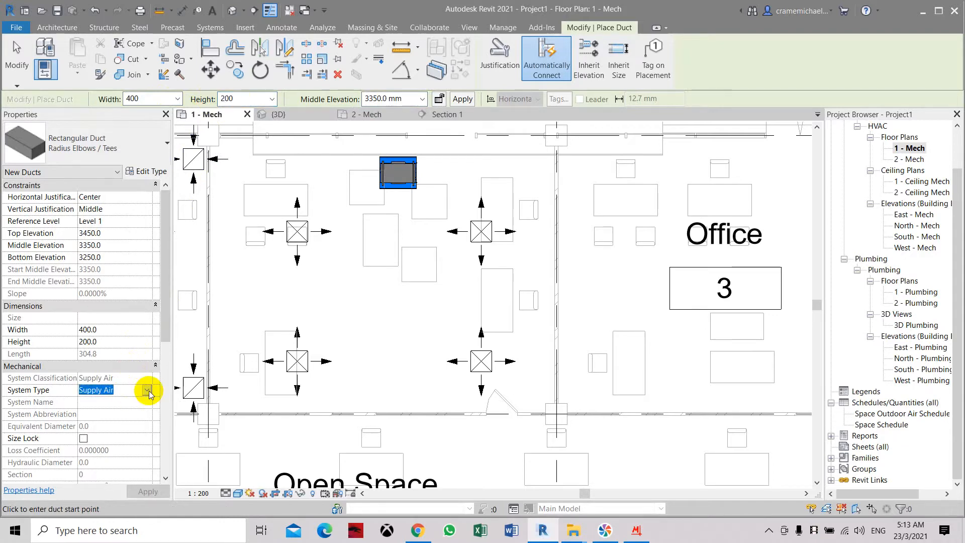
click(147, 390)
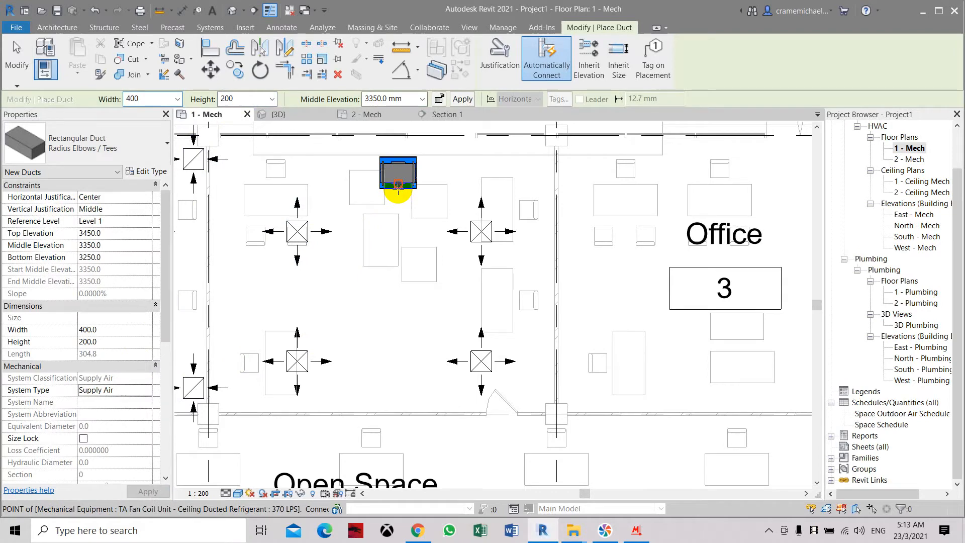
- Draw a straight supply duct about 2400 mm long from the Office 2 fan coil unit's outlet down between the diffusers
click(398, 225)
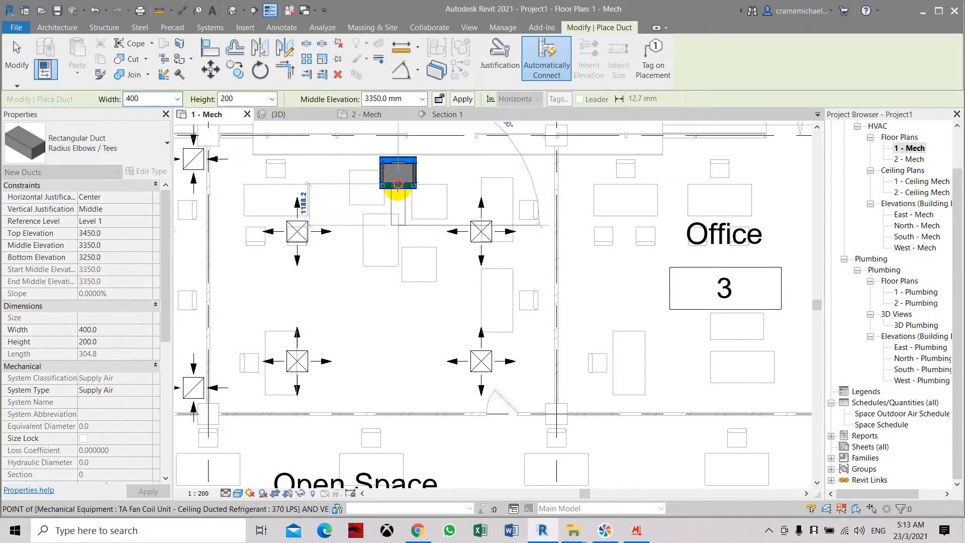
key(Escape)
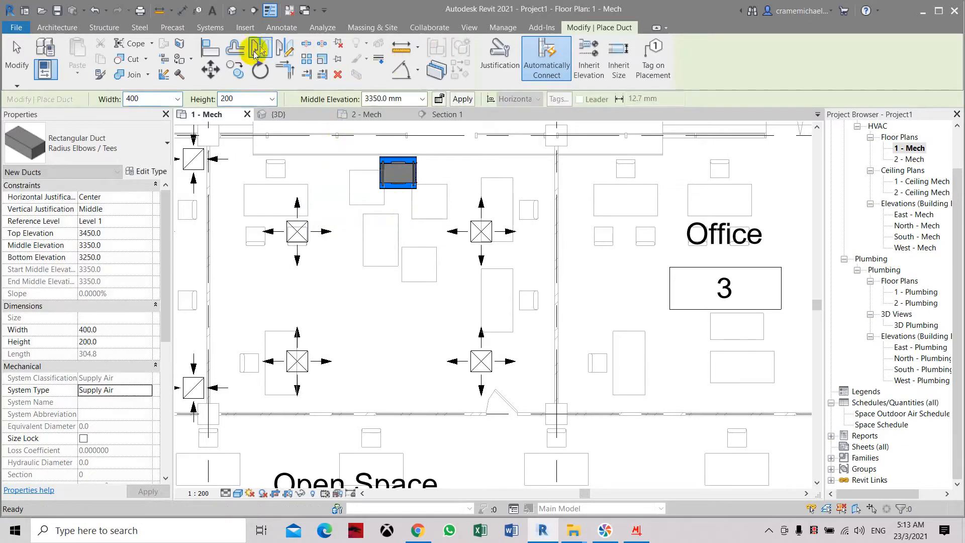
click(397, 177)
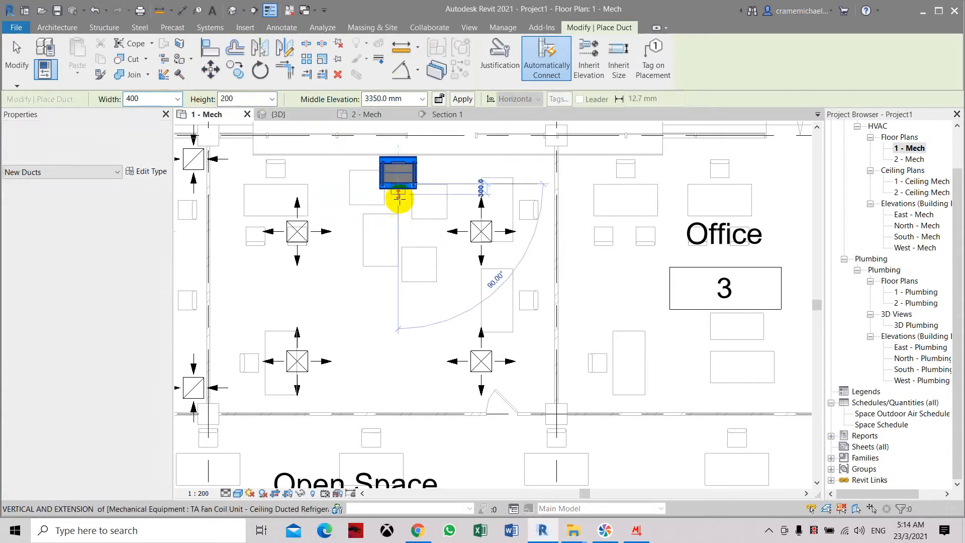
scroll(397, 265, up, 3)
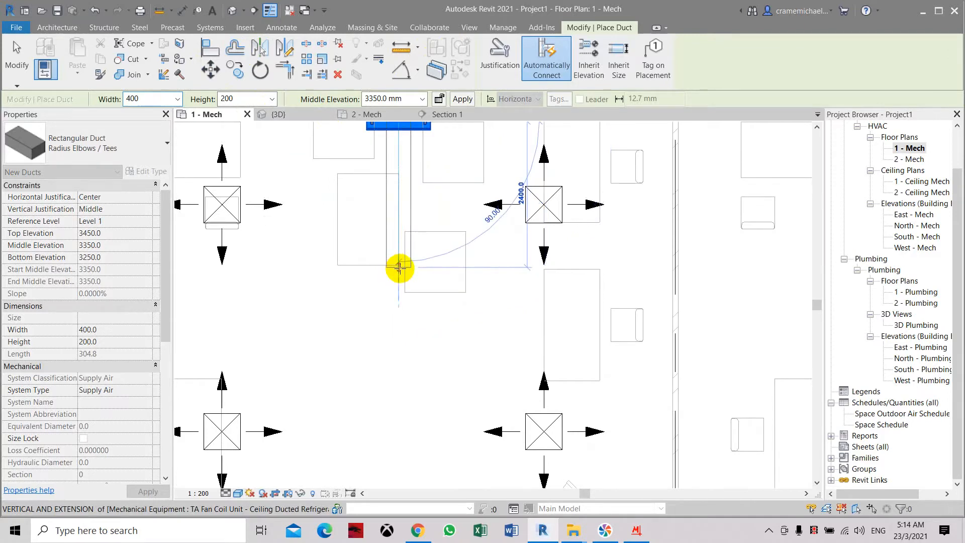
click(399, 267)
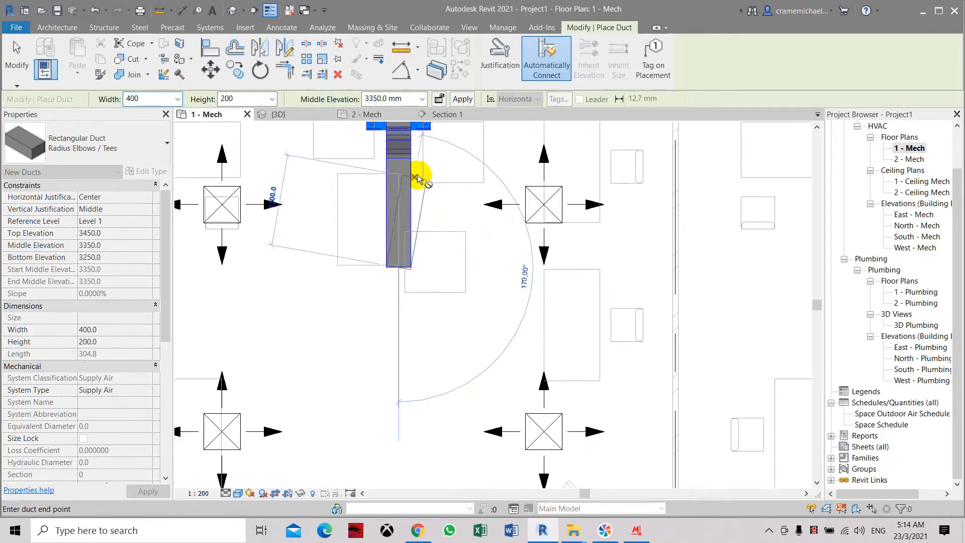
key(Escape)
key(Escape)
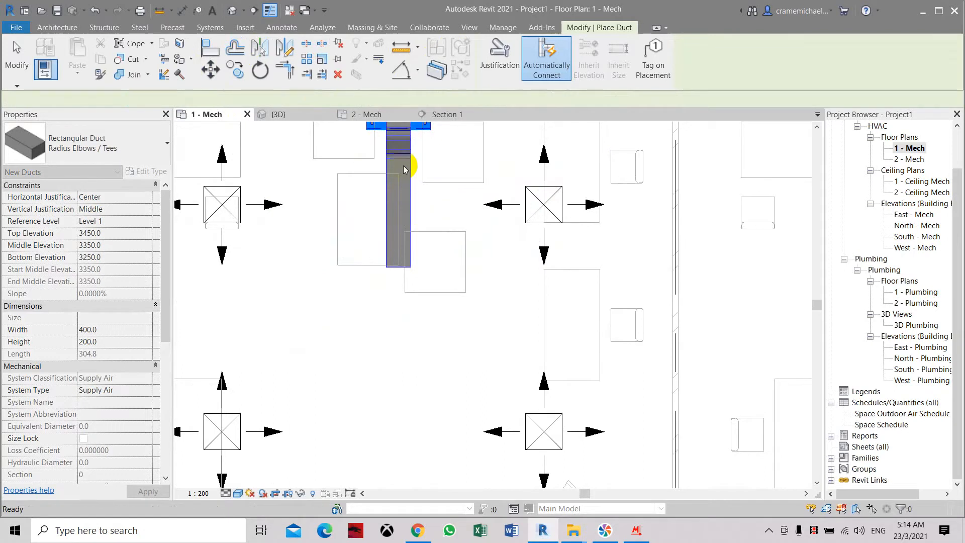
- Restart the duct command, switch to Marinsoft Duct Calculator, and enter a flow rate of 185 L/s with a duct width of 250 mm
key(d)
key(t)
middle_drag(400, 130, 385, 181)
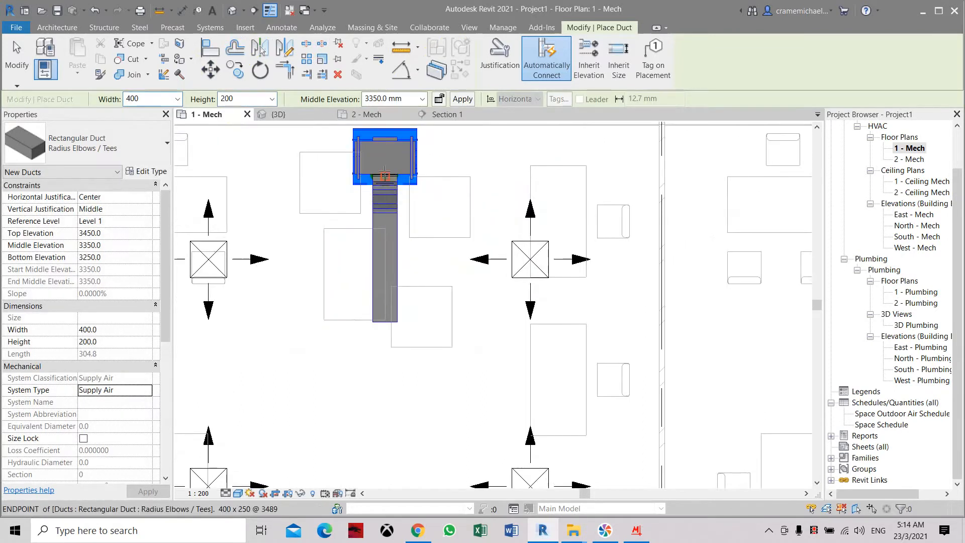
click(388, 255)
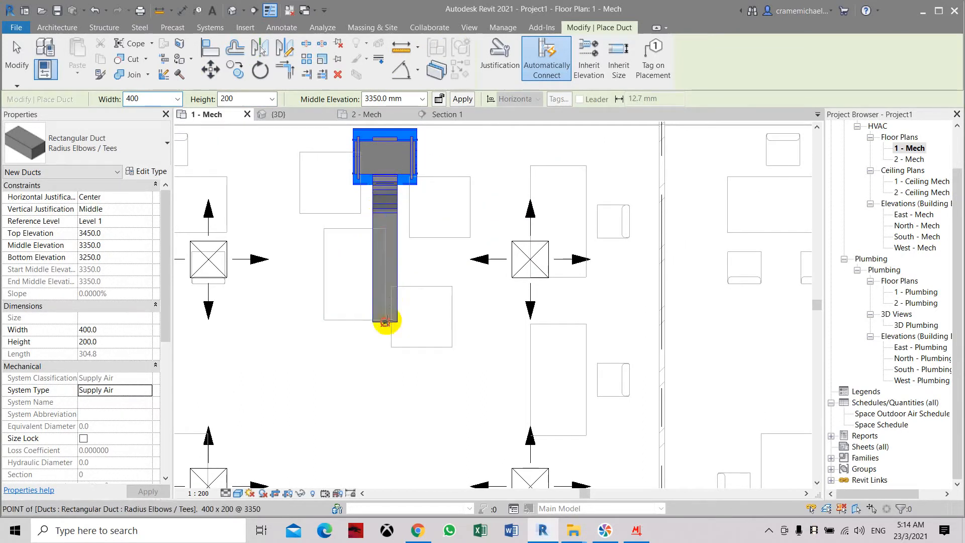
scroll(431, 233, down, 2)
scroll(435, 270, up, 2)
scroll(437, 269, down, 2)
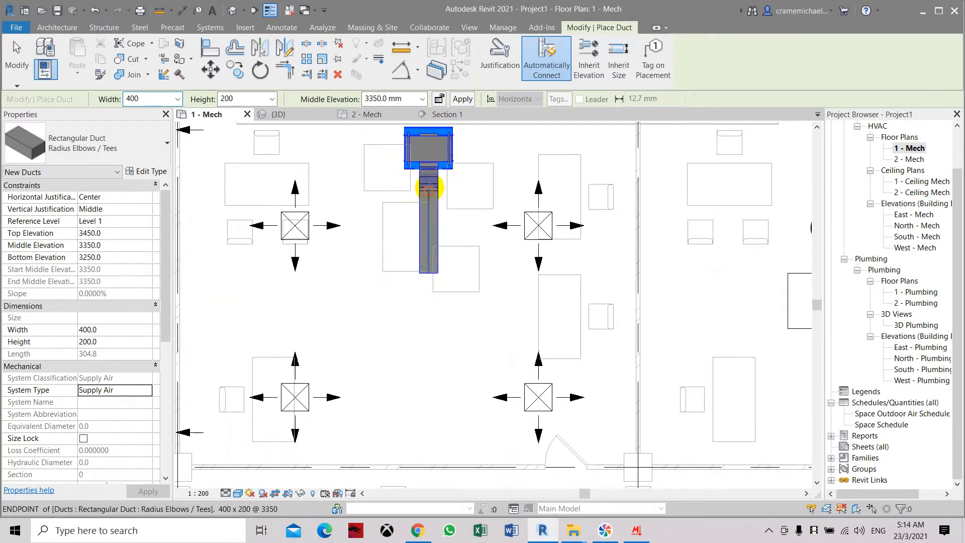
middle_drag(434, 231, 417, 248)
scroll(427, 233, down, 2)
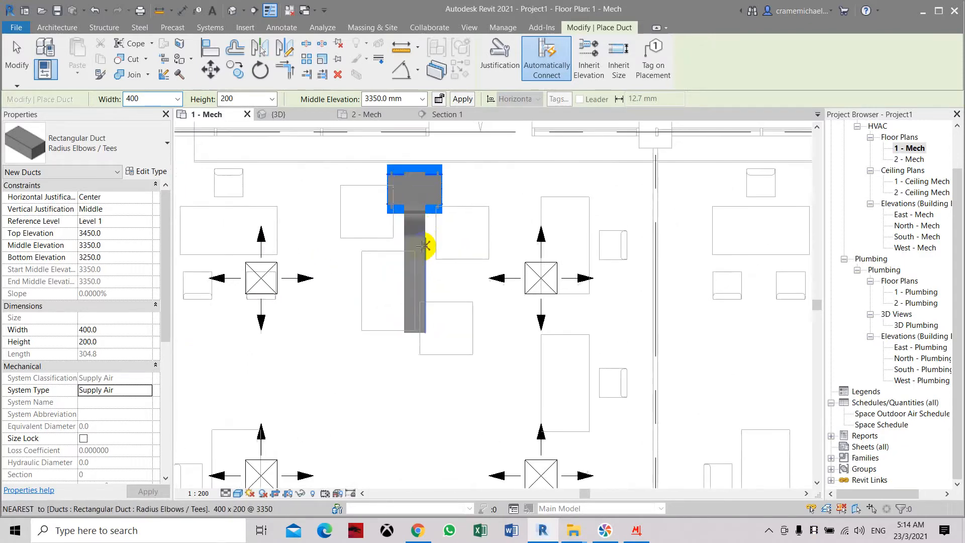
middle_drag(455, 354, 421, 303)
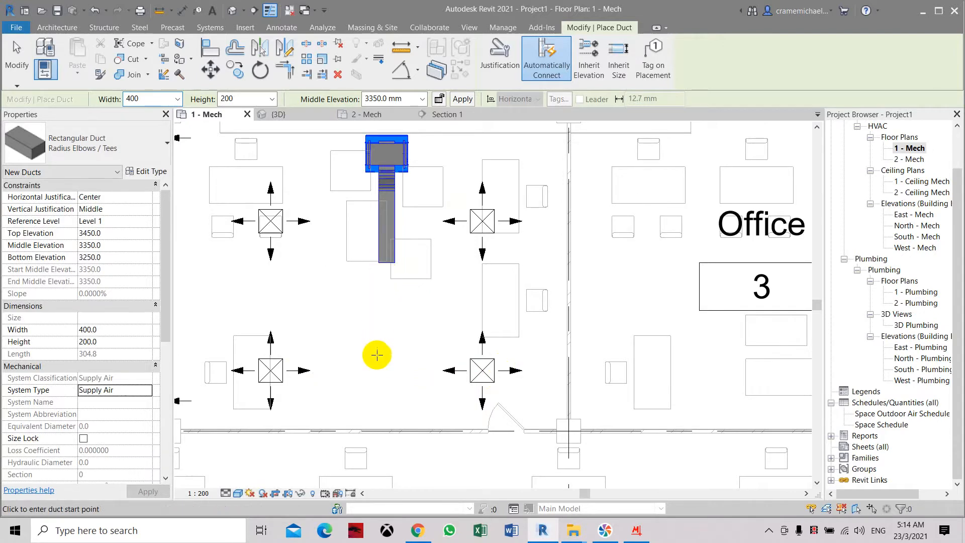
click(635, 532)
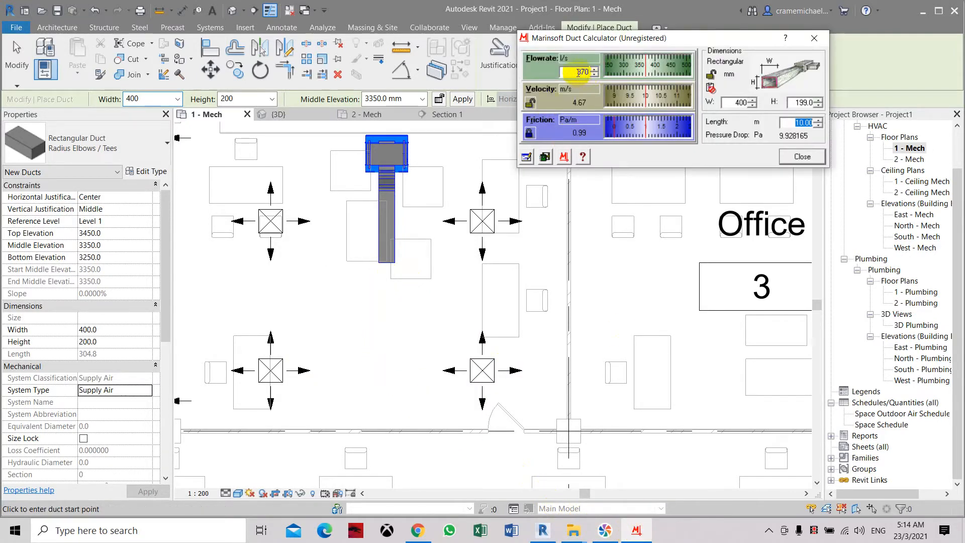
text(185)
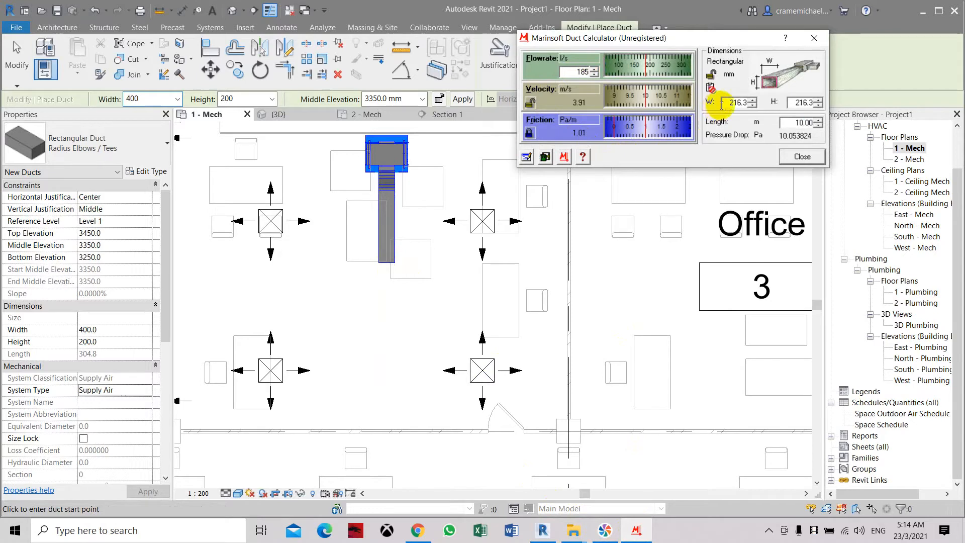
double_click(737, 103)
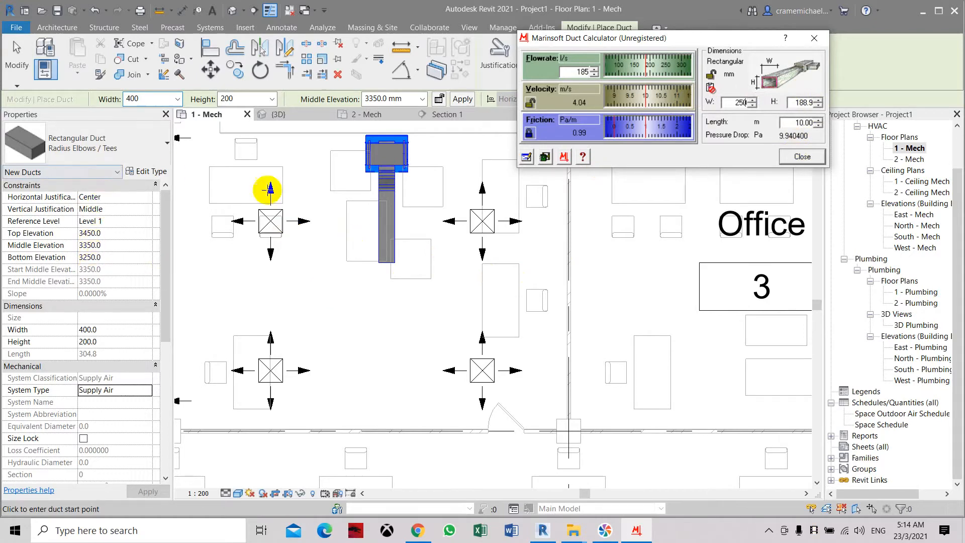
- Set the Revit duct width to 250 mm and extend the supply run about 2900 mm straight down from the 400 mm duct's open end
click(148, 103)
double_click(130, 98)
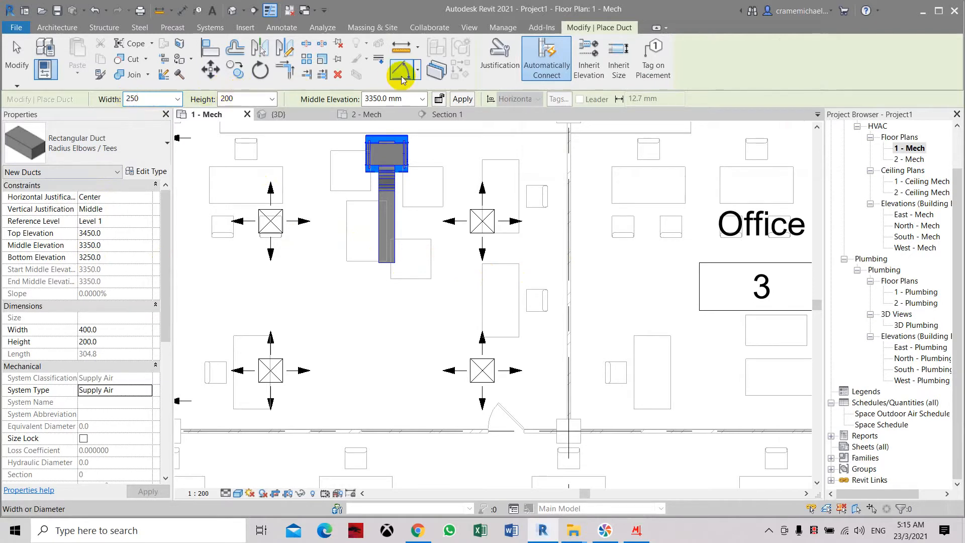
key(Return)
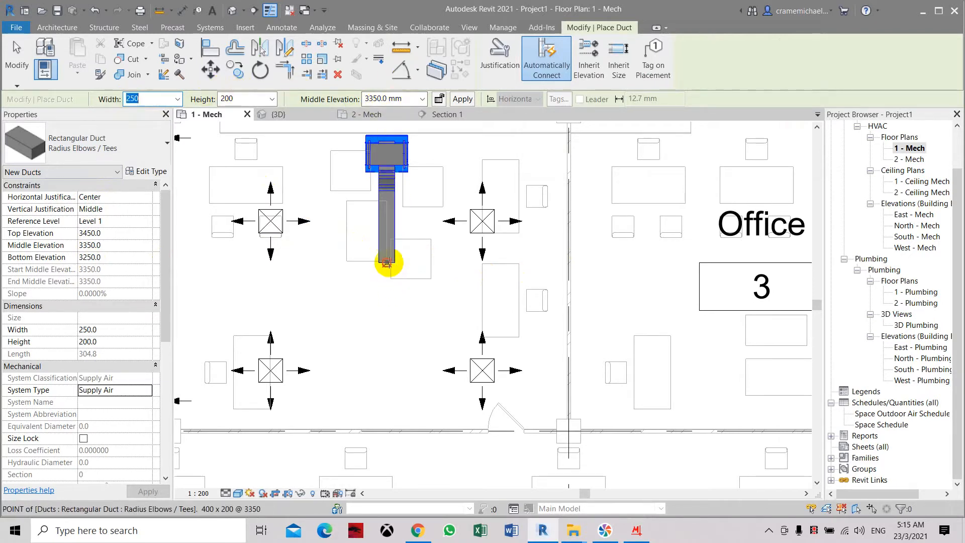
click(386, 262)
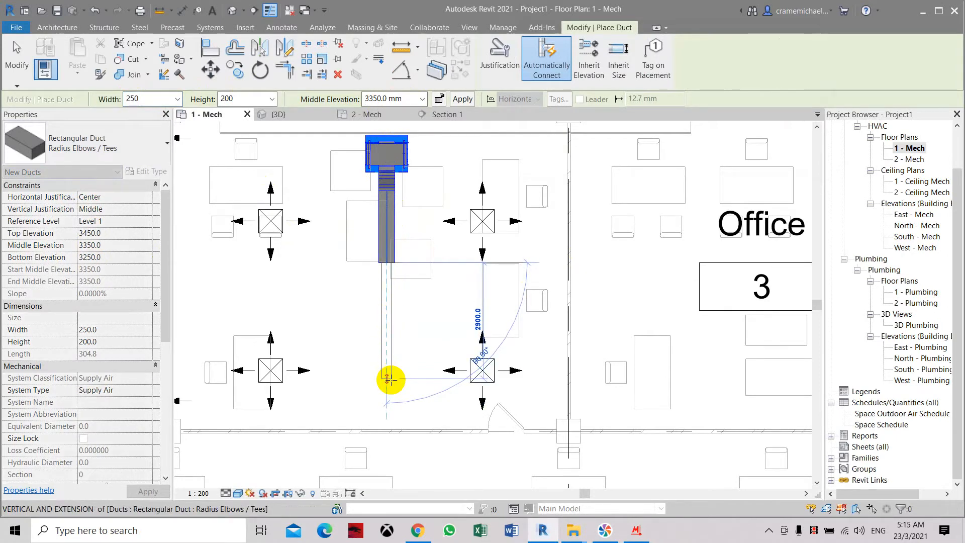
click(416, 377)
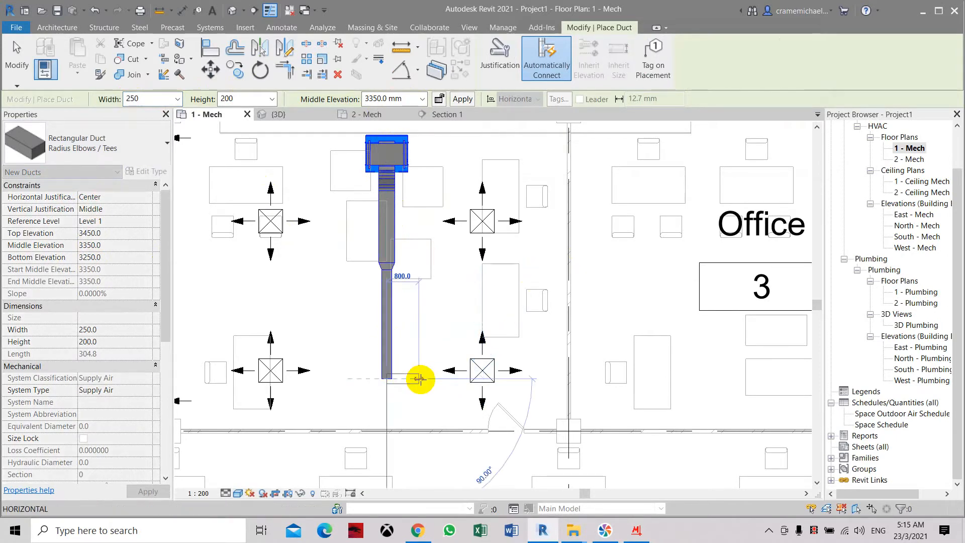
scroll(417, 379, up, 2)
key(Escape)
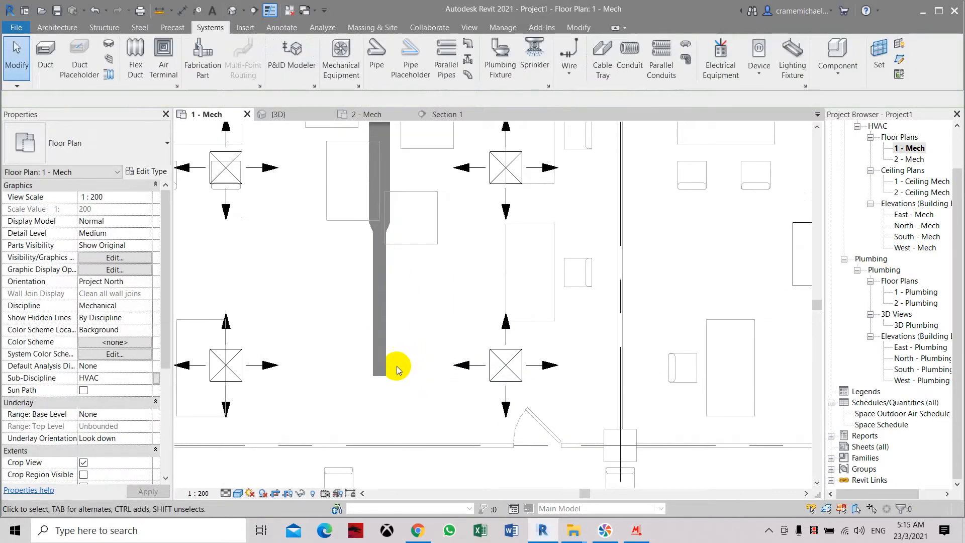
- Cap the open lower end of the 250 mm supply duct with the Standard M_Rectangular Endcap fitting
scroll(384, 246, down, 2)
scroll(382, 230, up, 3)
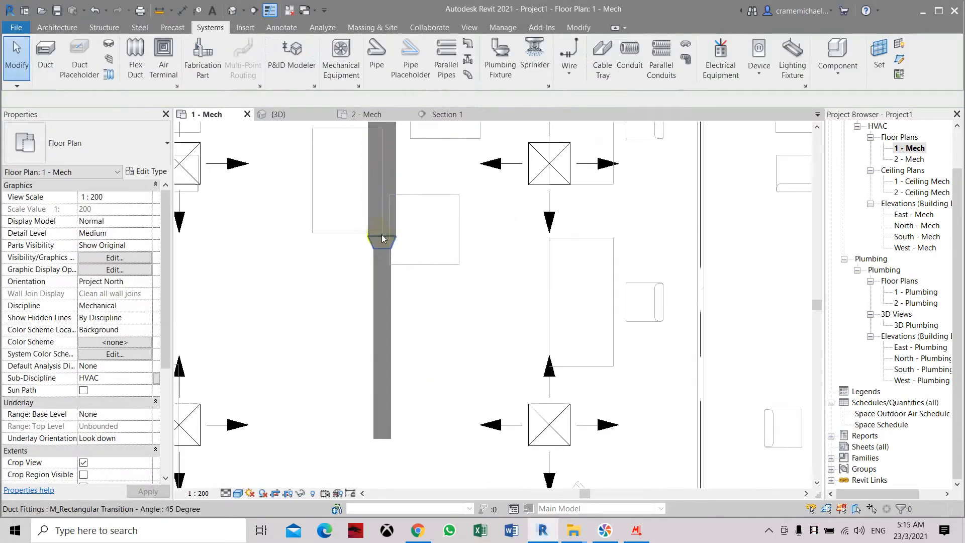
scroll(381, 238, down, 1)
click(382, 337)
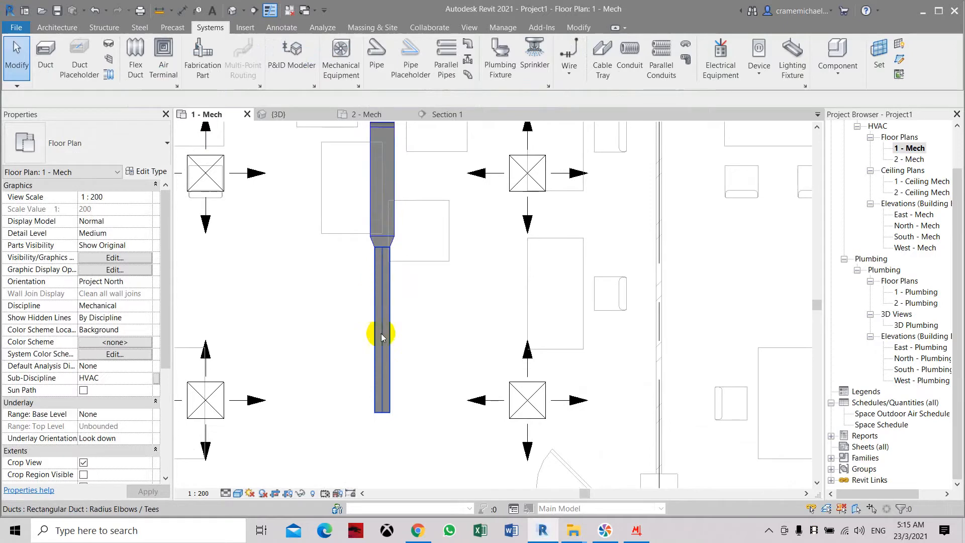
click(384, 415)
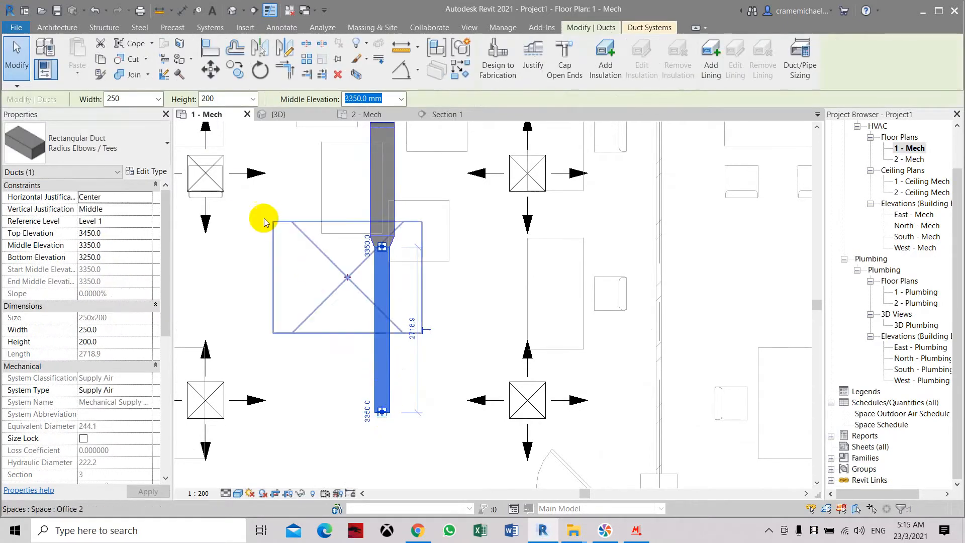
click(212, 28)
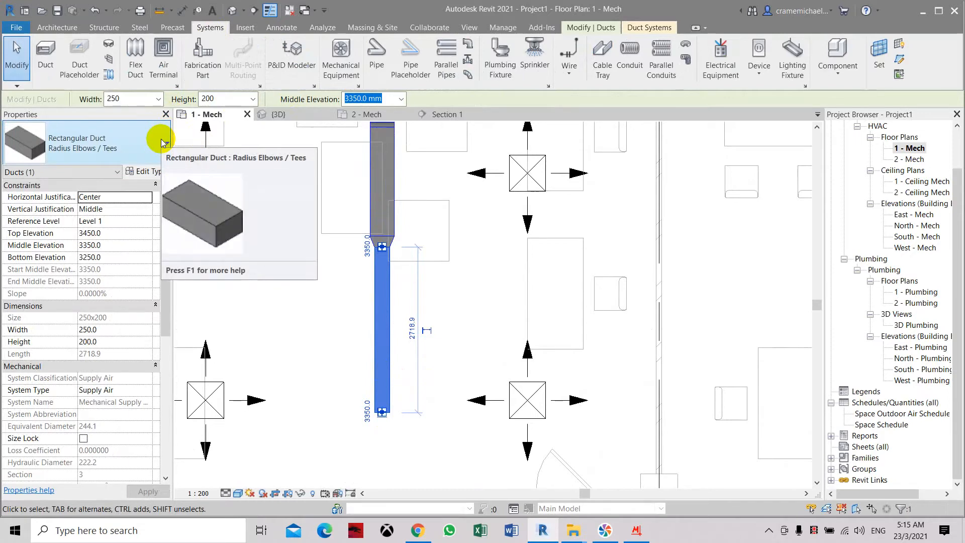
click(110, 47)
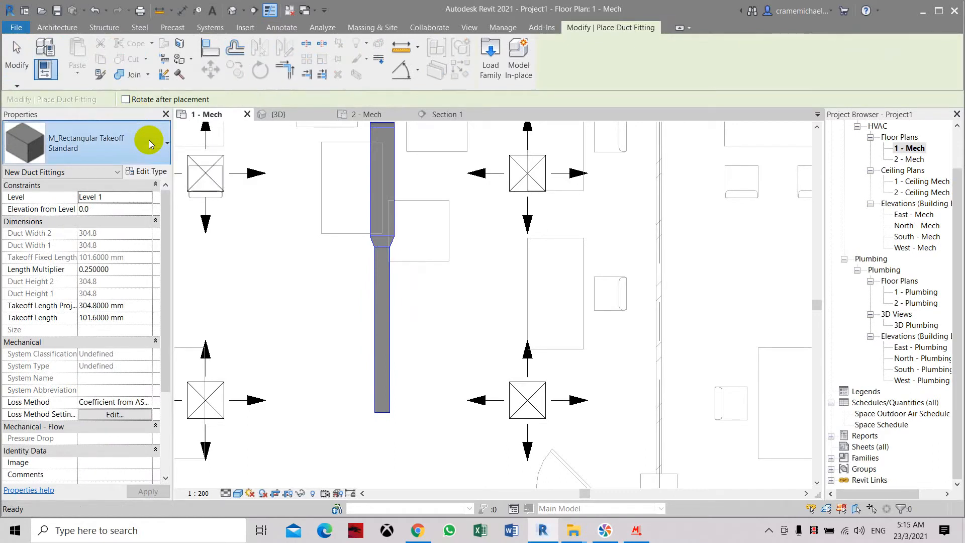
click(133, 138)
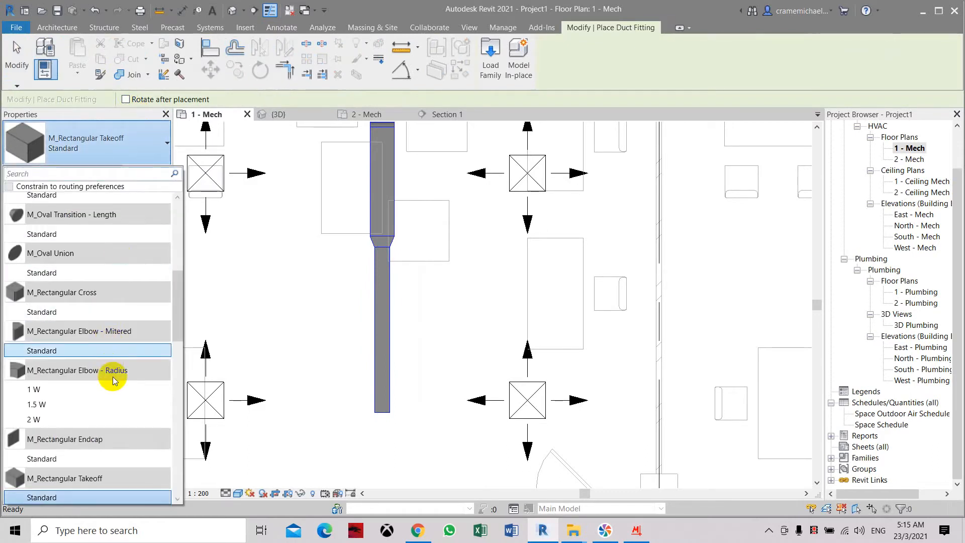
click(51, 459)
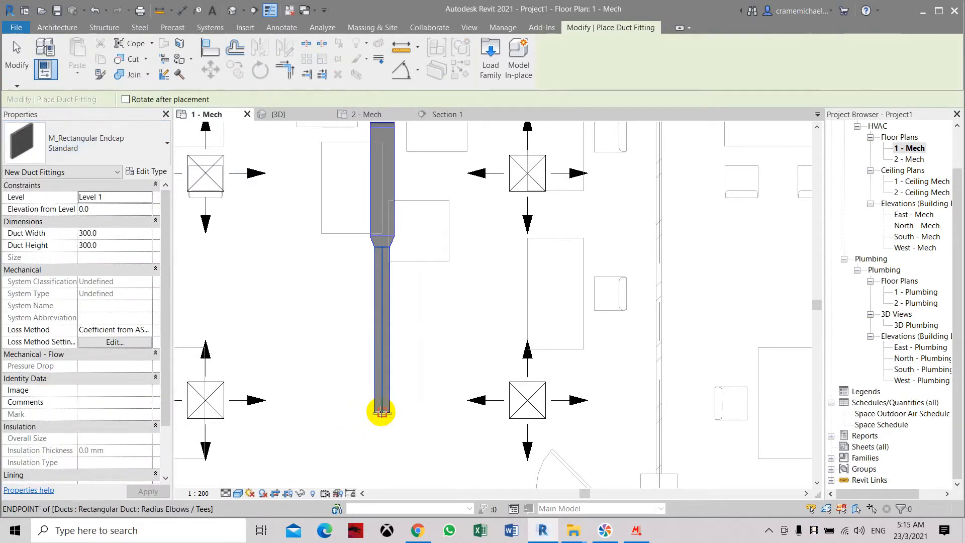
click(381, 412)
key(Escape)
- Try to attach the upper-left Office 2 diffuser directly to the 400 mm duct with Air Terminal on Duct
scroll(435, 373, down, 3)
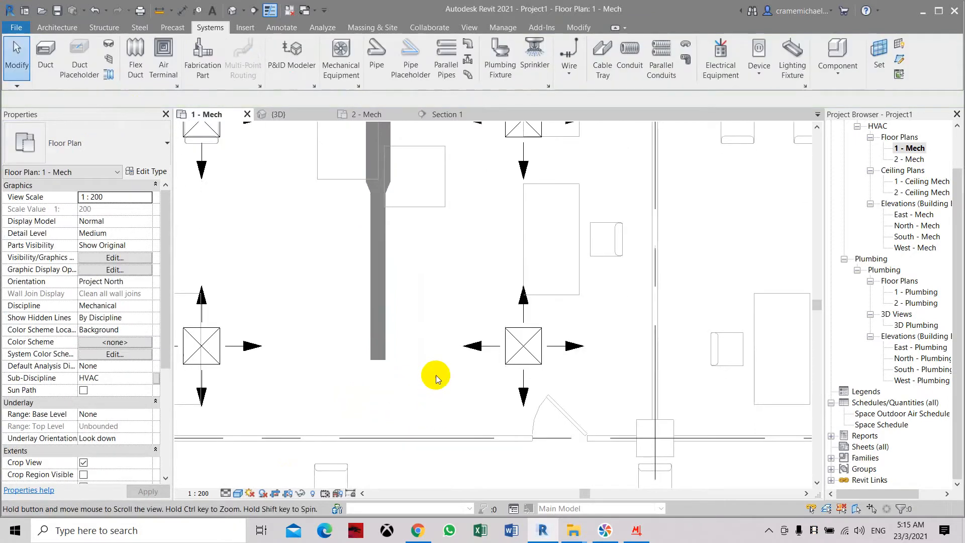
middle_drag(313, 258, 304, 311)
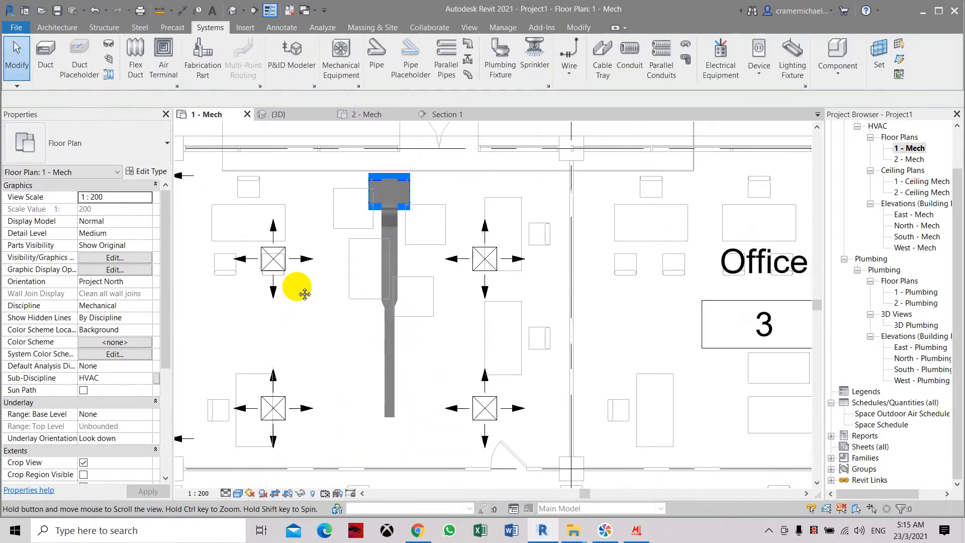
click(285, 270)
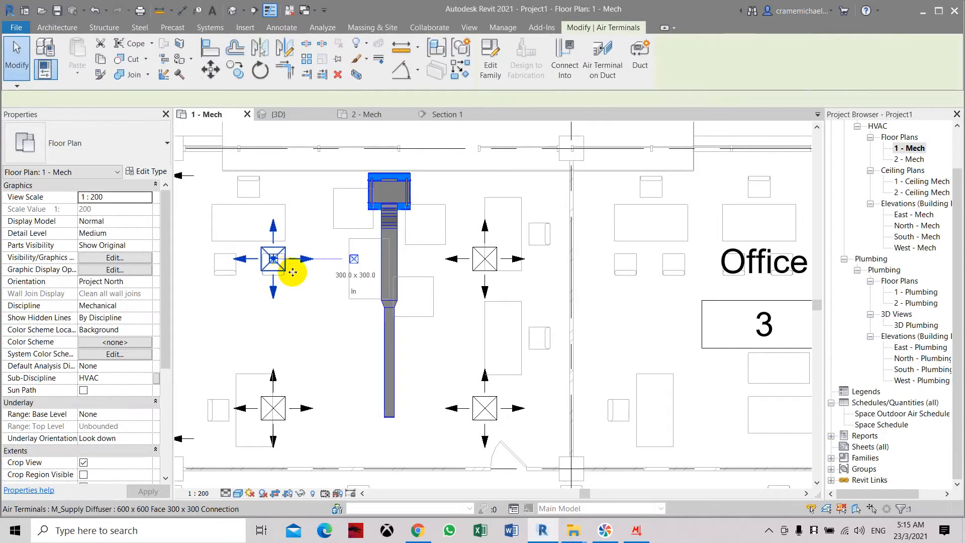
click(606, 75)
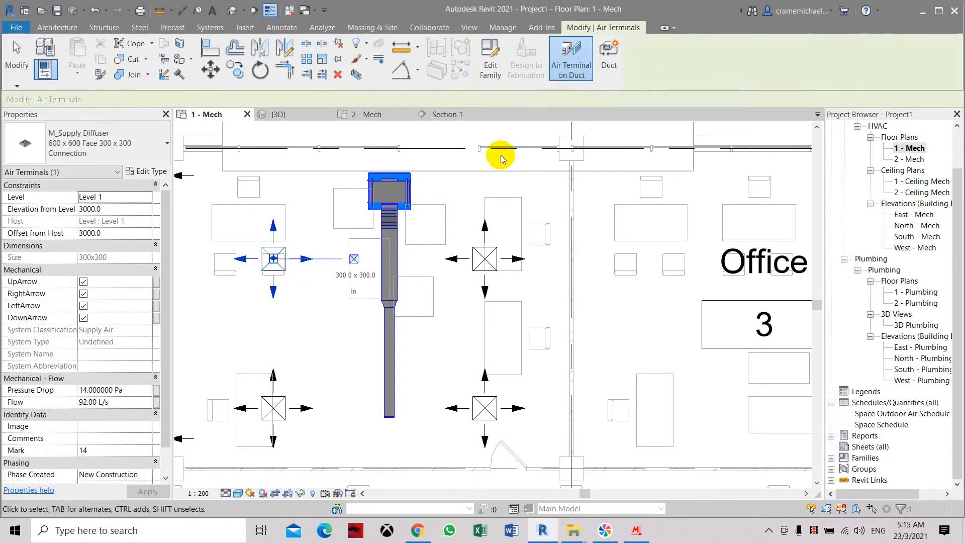
click(381, 259)
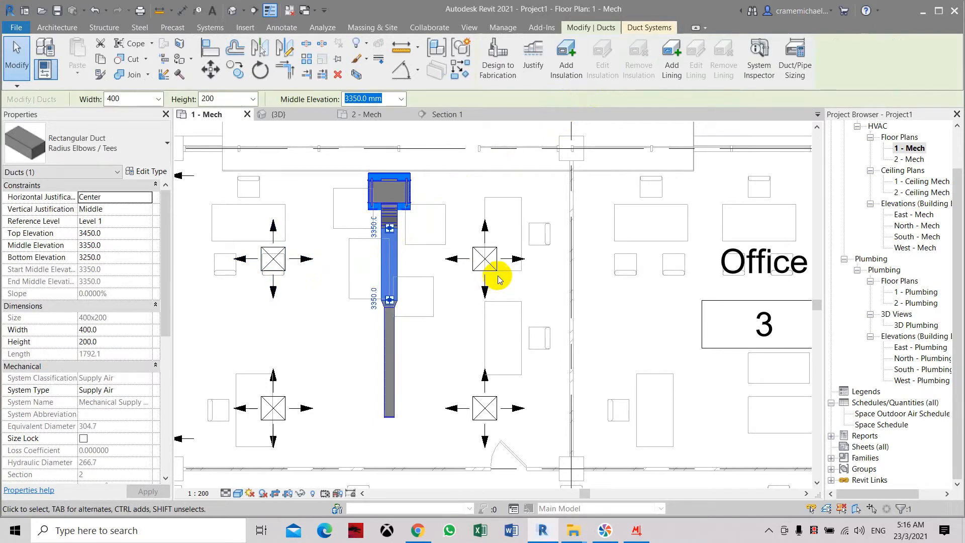
key(Escape)
- Try to connect the upper-left Office 2 diffuser into the 400 mm supply duct with Connect Into
click(279, 262)
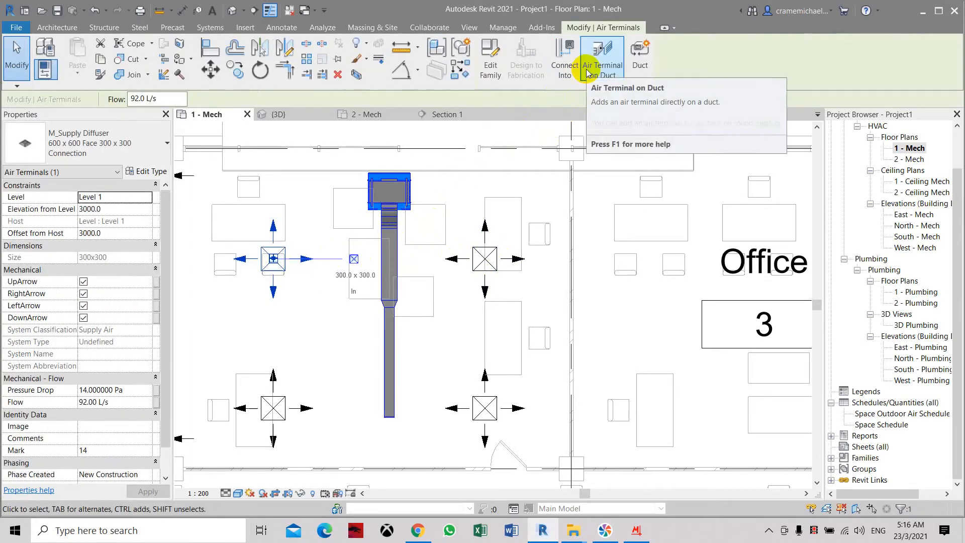
click(574, 67)
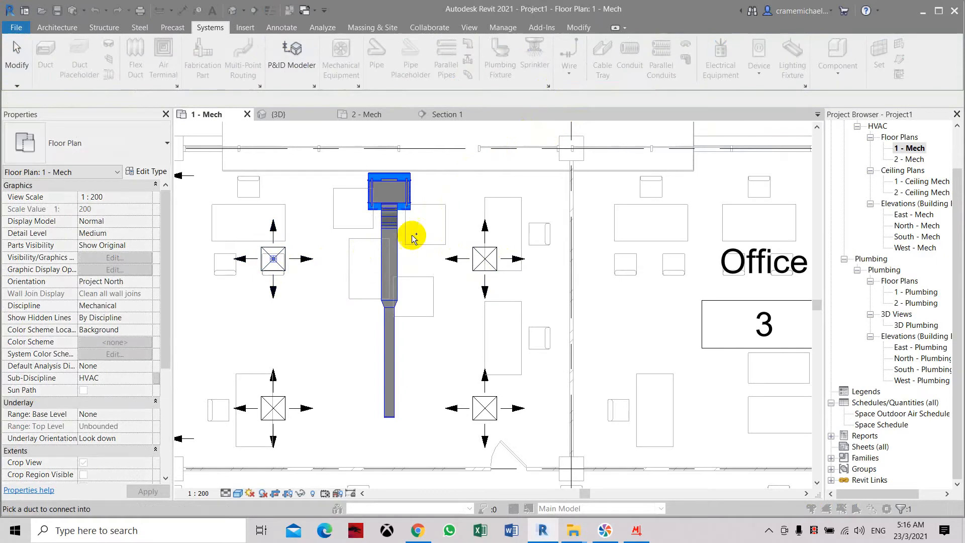
click(384, 267)
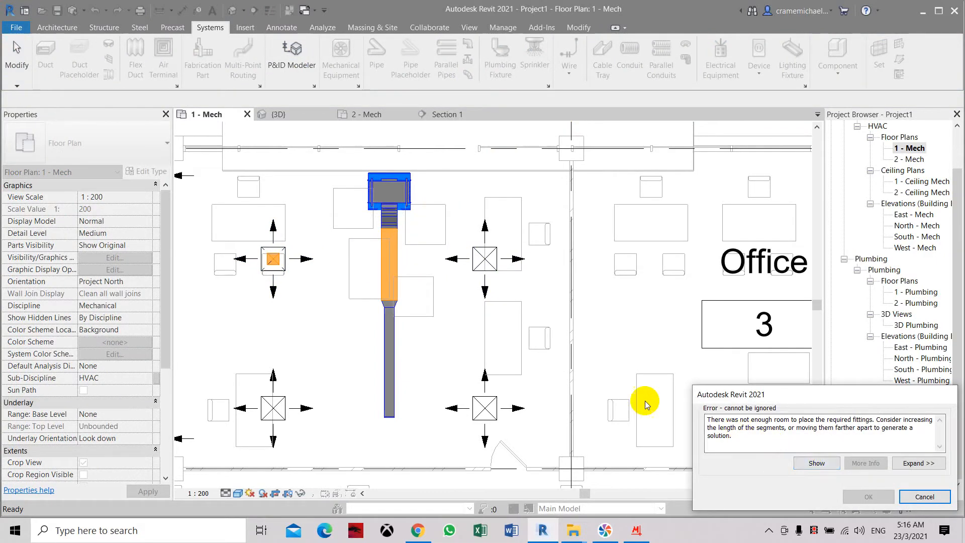
key(Escape)
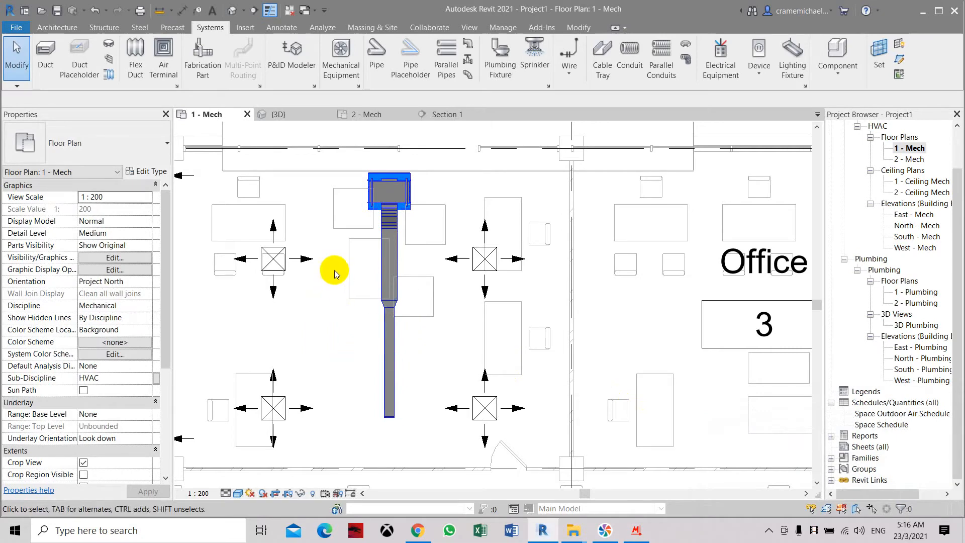
- Hide the Office 2 space element in the floor plan view
scroll(334, 267, up, 1)
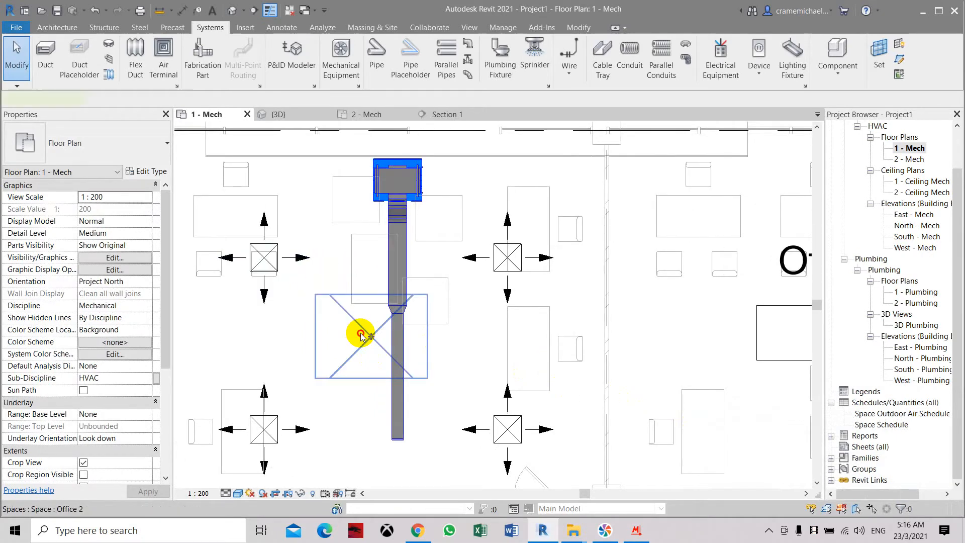
click(360, 334)
right_click(362, 334)
mouse_move(422, 142)
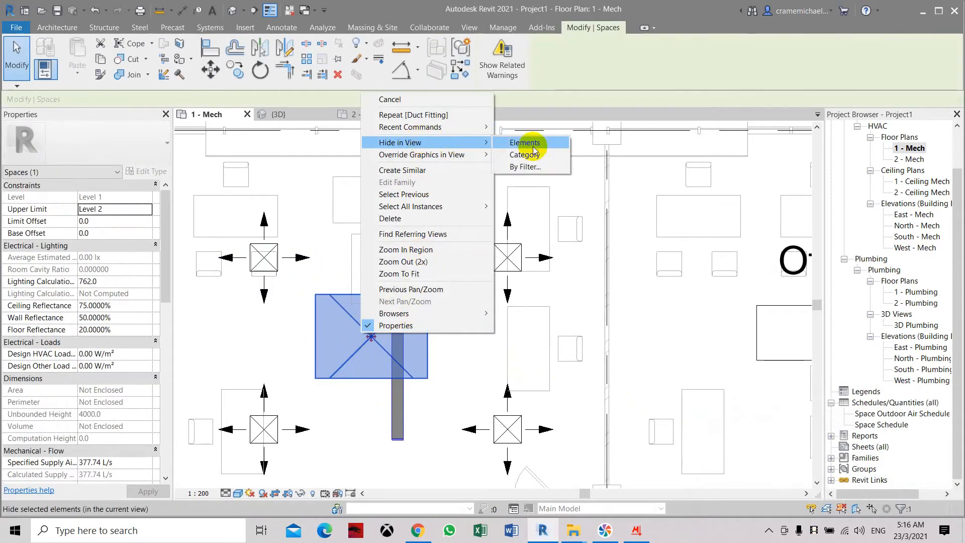
click(529, 144)
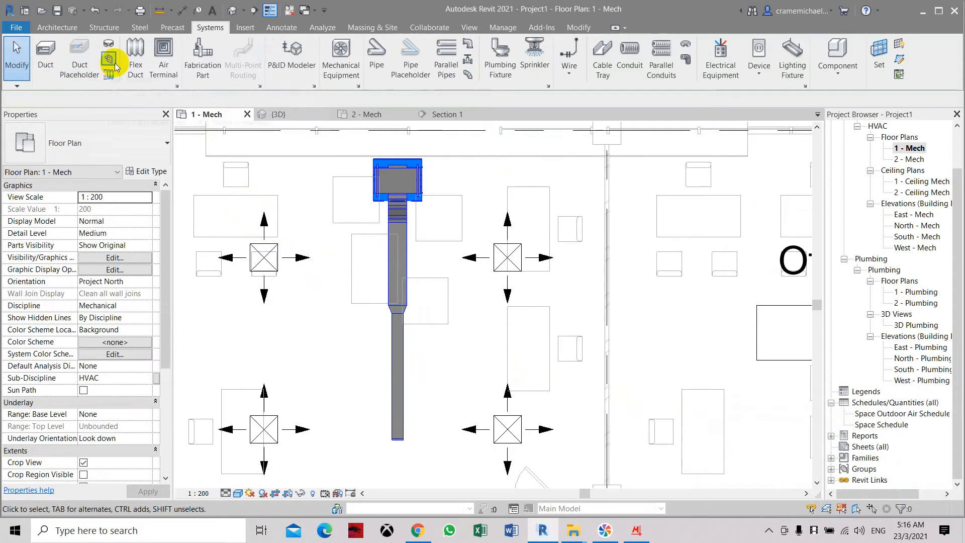
- Start a round flex duct, switch to Marinsoft Duct Calculator, and enter a flow rate of 92 L/s
click(134, 57)
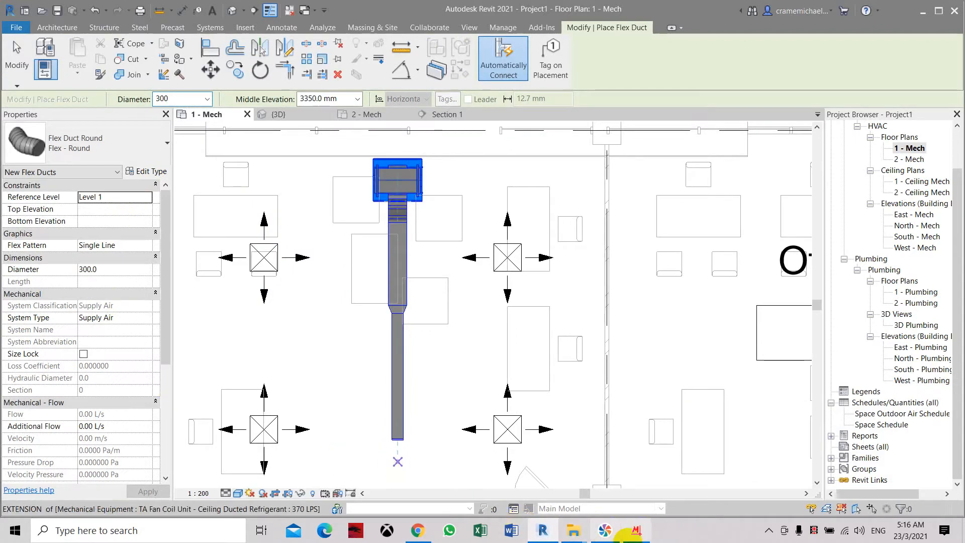
click(629, 534)
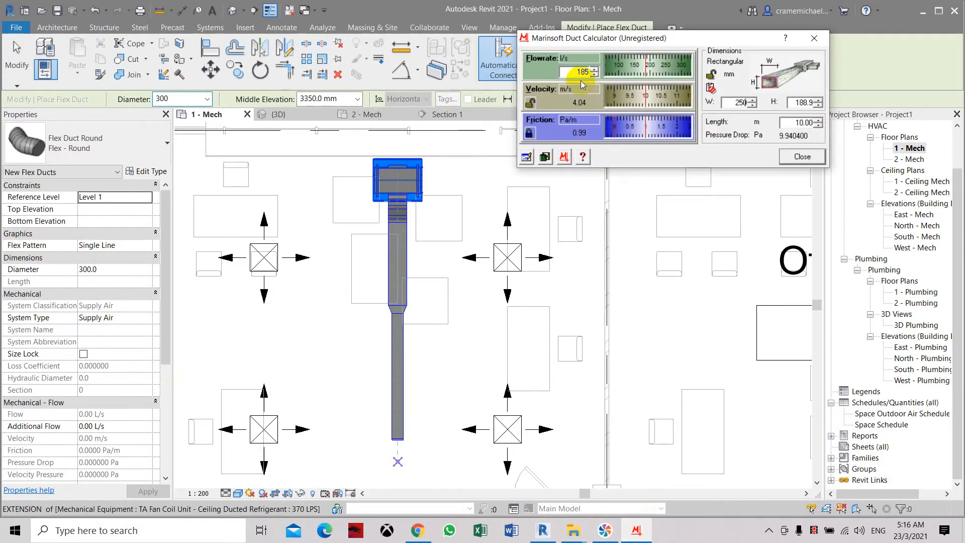
text(93)
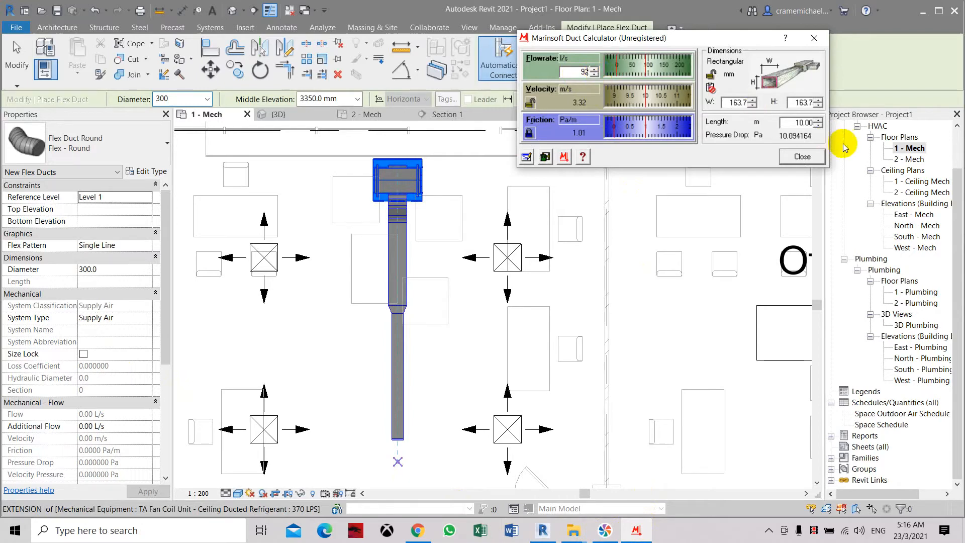
- Change the calculator's duct shape to Round and set the new flex duct's diameter to 200 mm
click(725, 61)
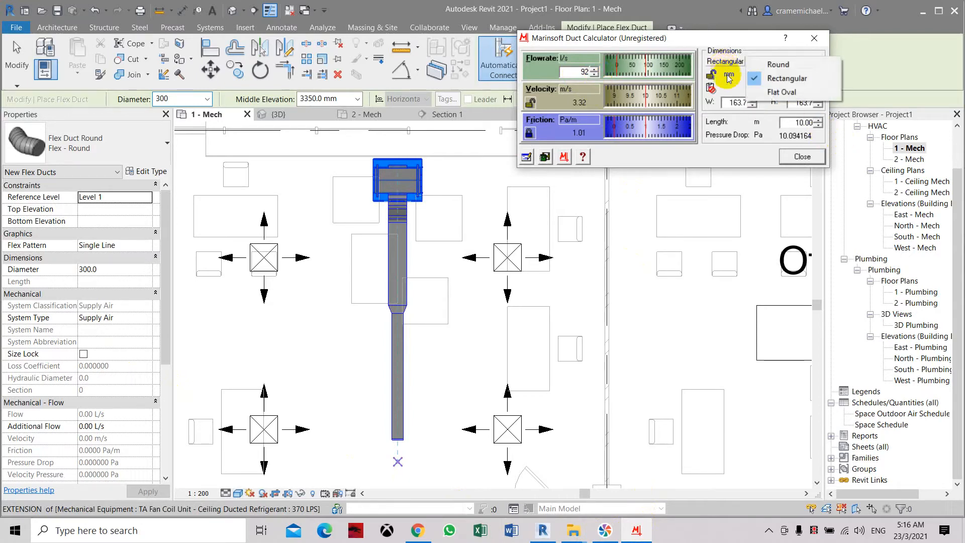
click(774, 65)
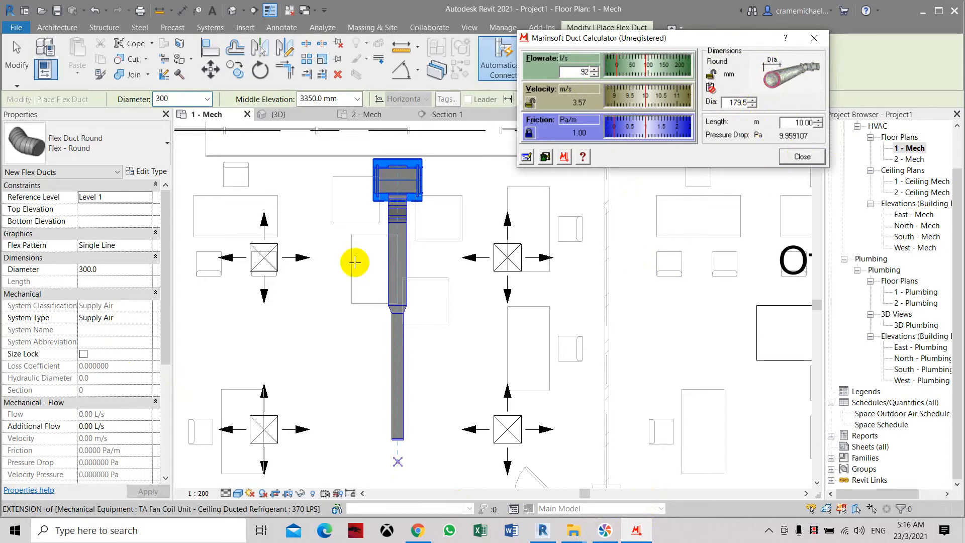
click(145, 270)
click(146, 270)
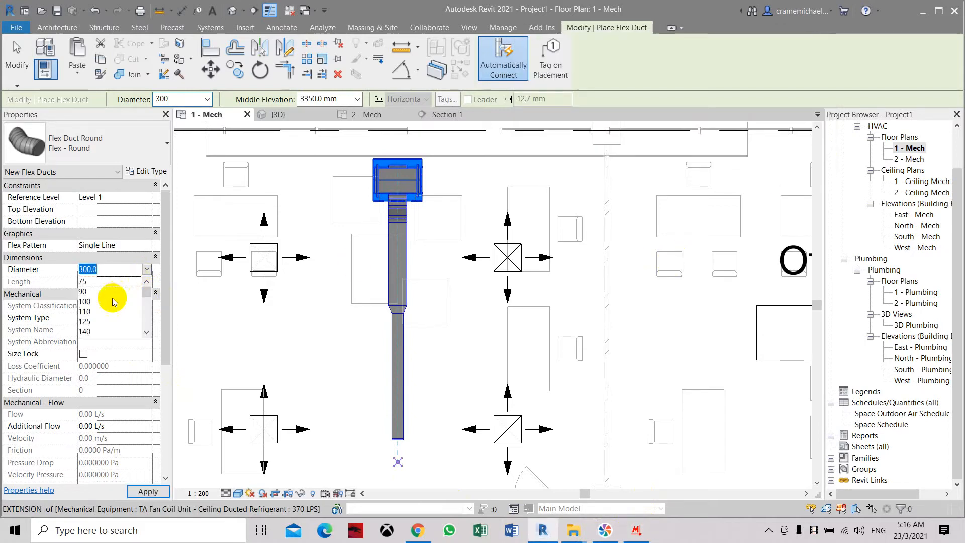
text(200)
key(Return)
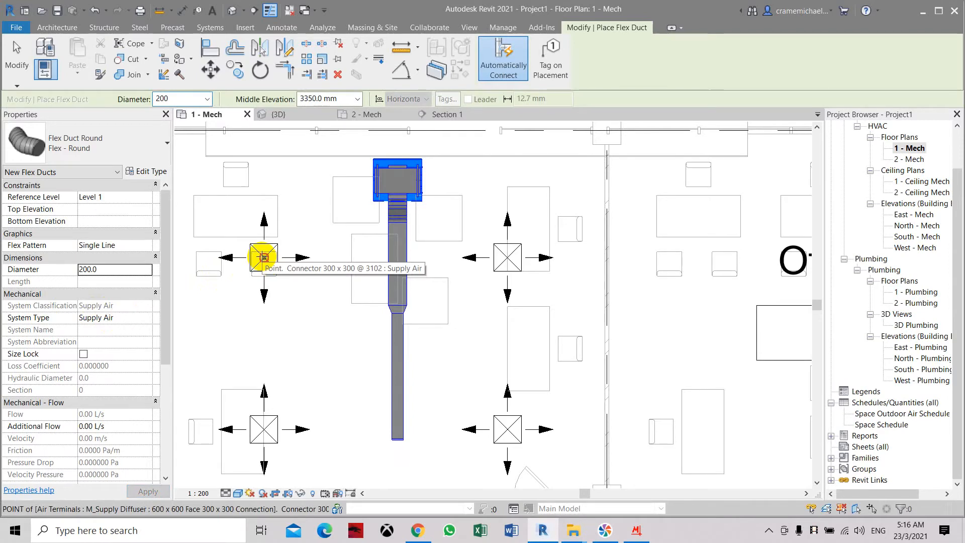
- Run 200 mm flex ducts from the two upper Office 2 diffusers straight to the wider supply duct
click(264, 258)
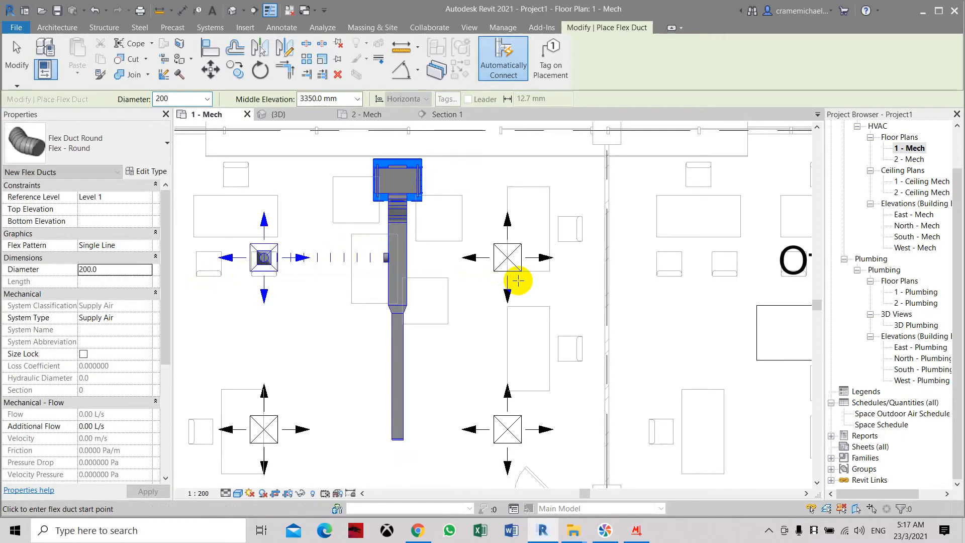
scroll(345, 265, up, 2)
scroll(322, 261, down, 1)
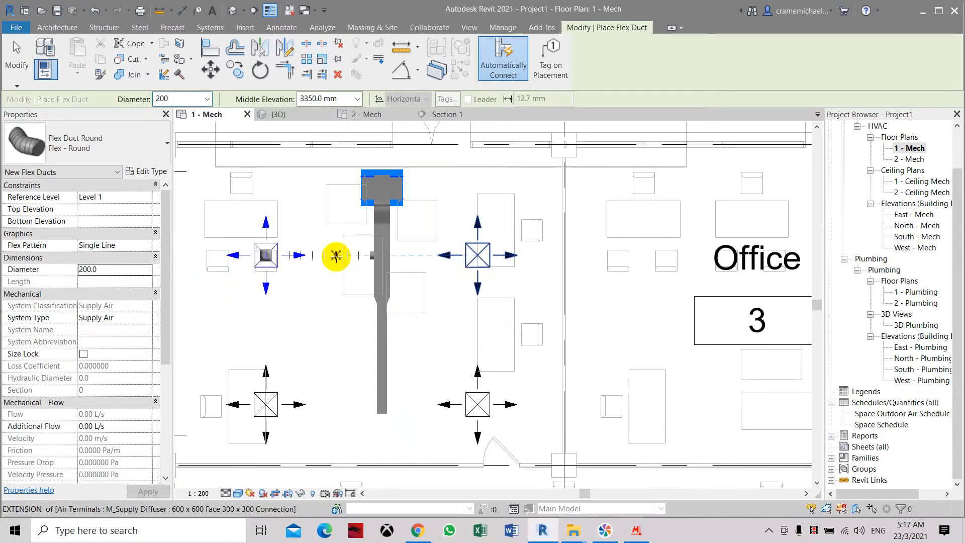
scroll(352, 263, up, 1)
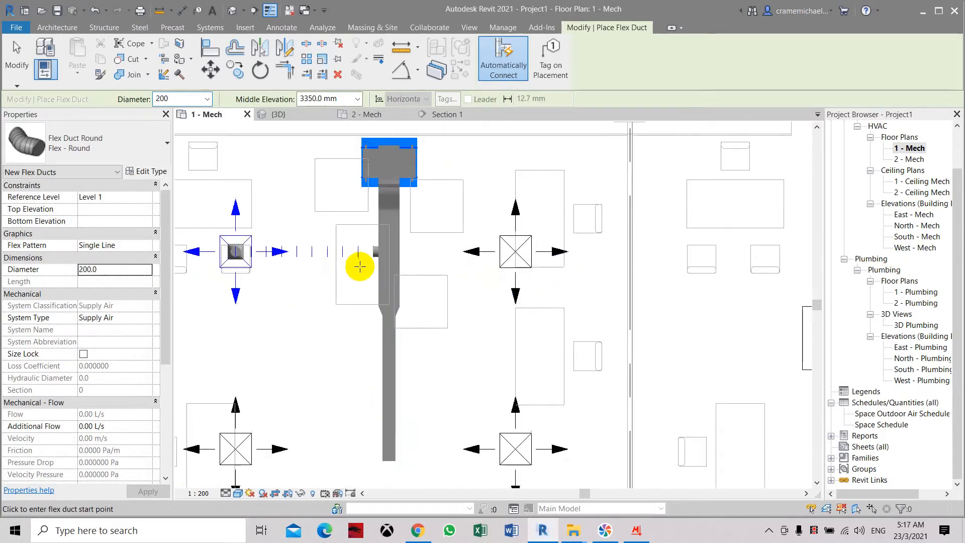
click(410, 248)
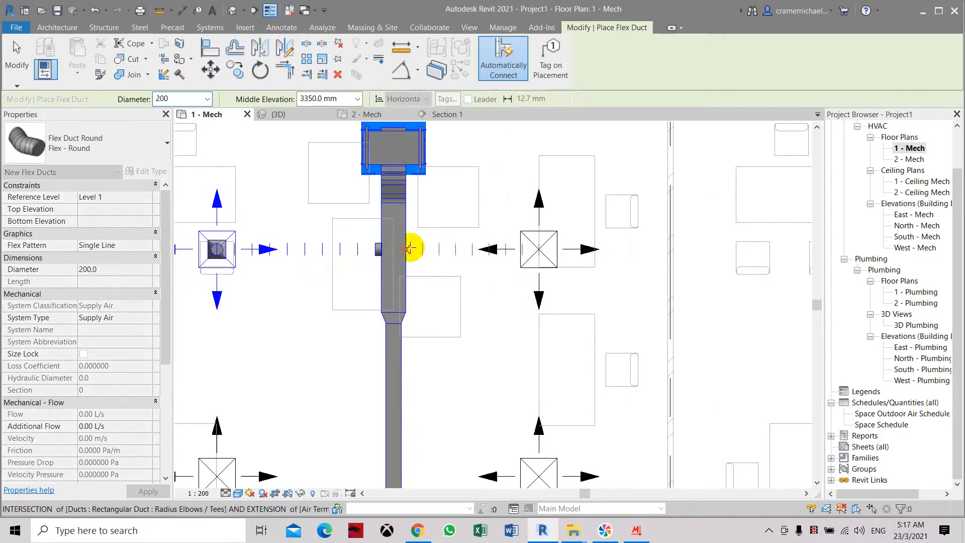
scroll(445, 248, down, 1)
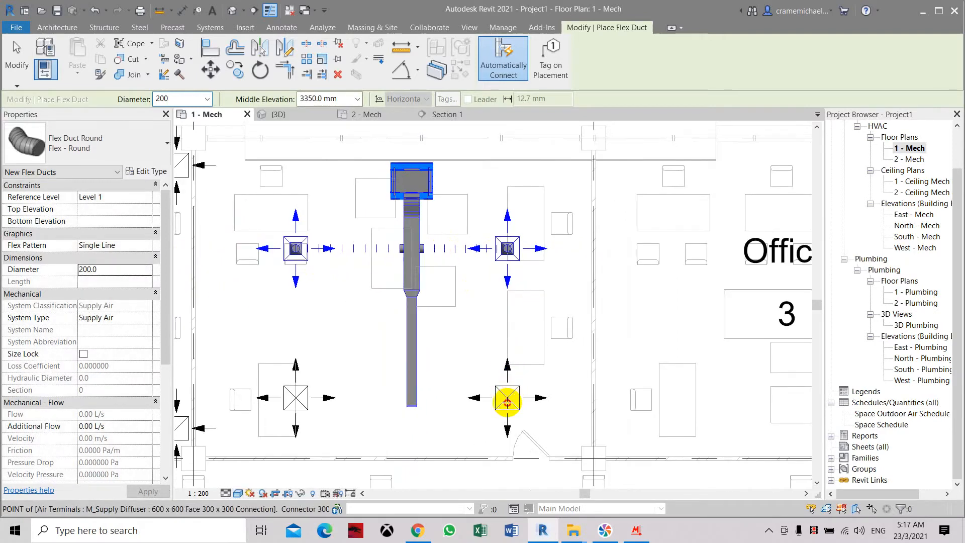
- Set up a new duct of type Round Duct Taps with a diameter of 200 mm
middle_drag(506, 399, 458, 331)
scroll(276, 156, up, 1)
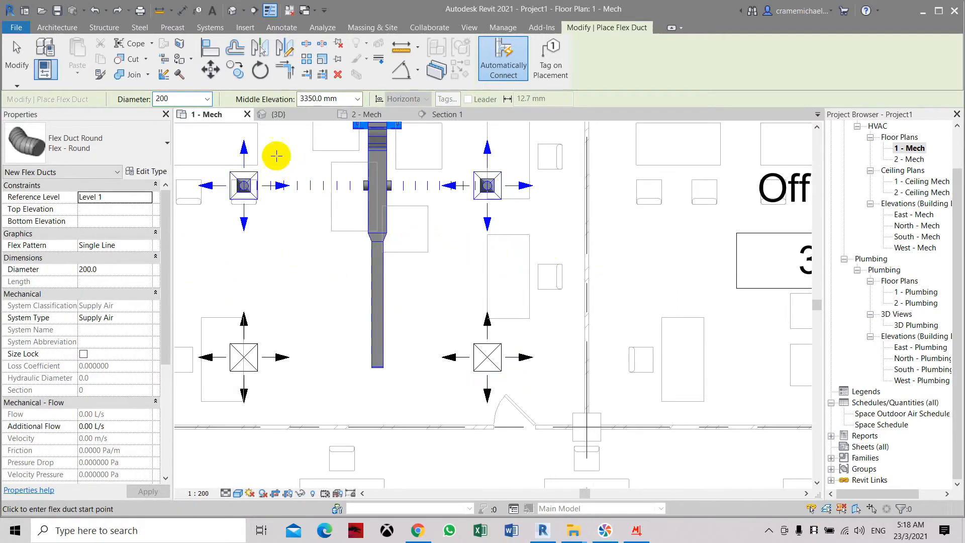
click(216, 31)
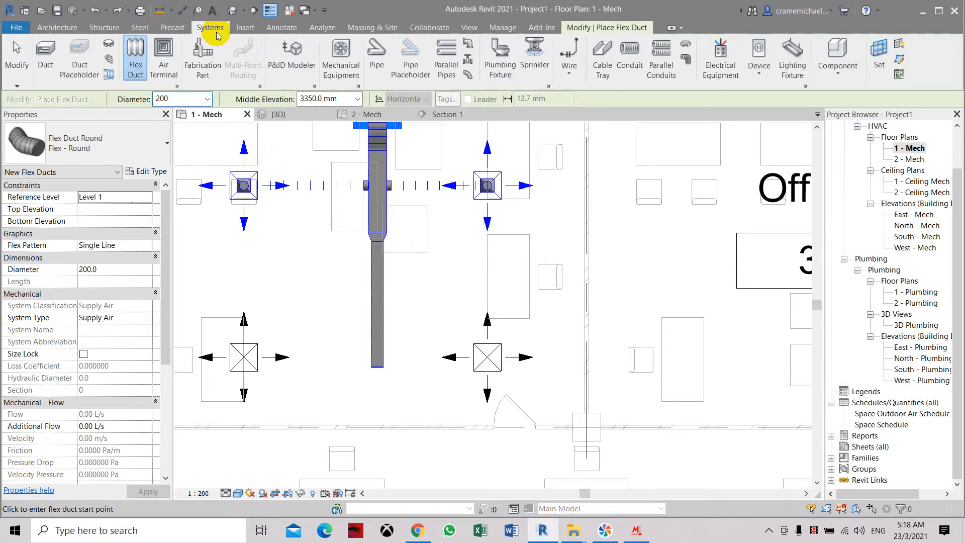
click(46, 65)
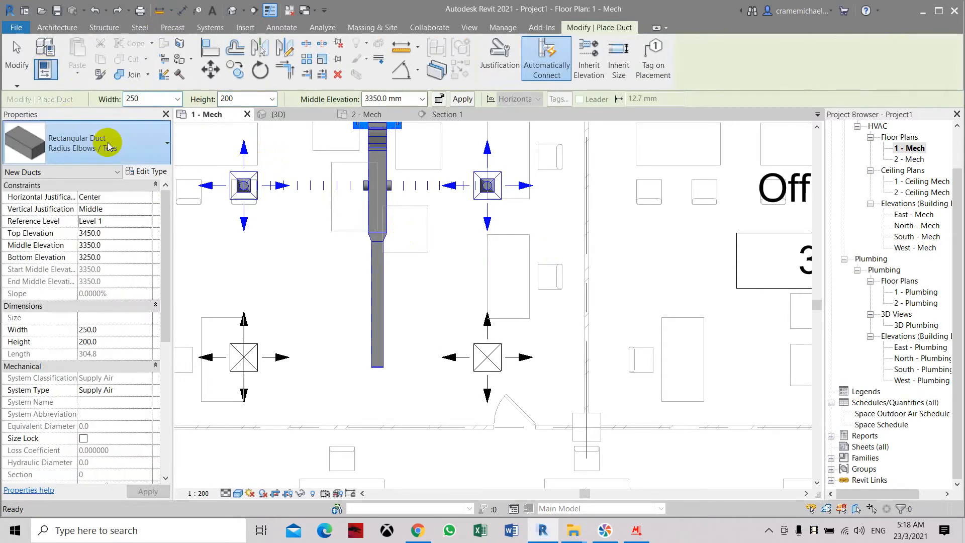
click(108, 146)
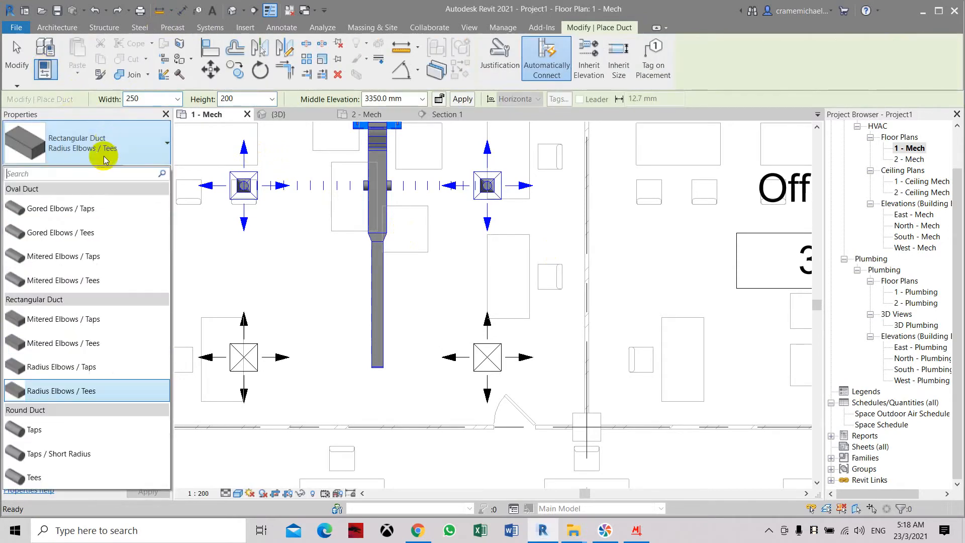
click(37, 431)
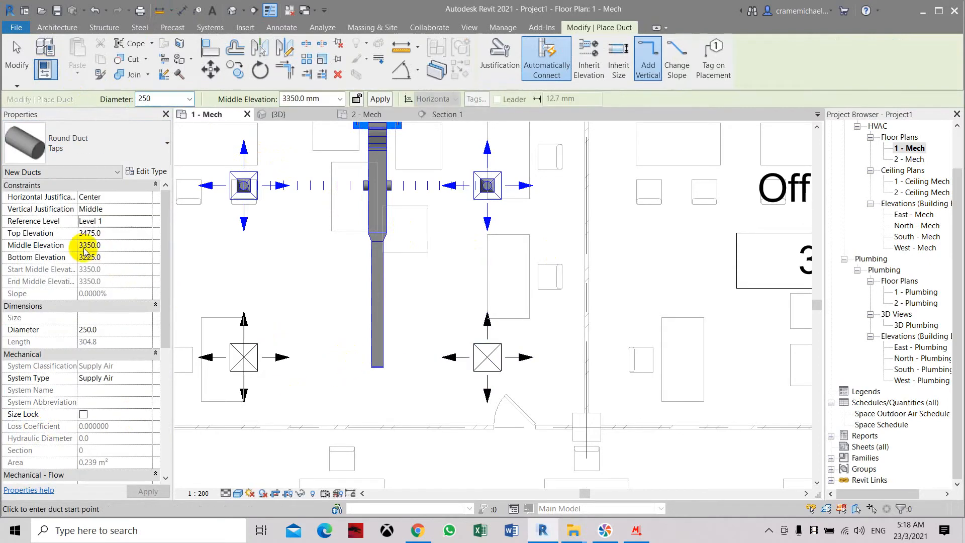
click(147, 330)
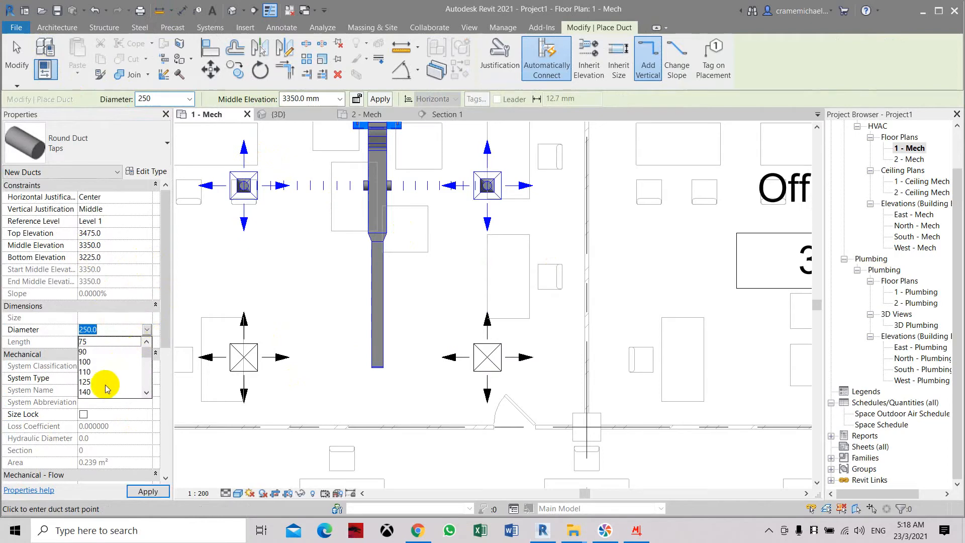
text(200)
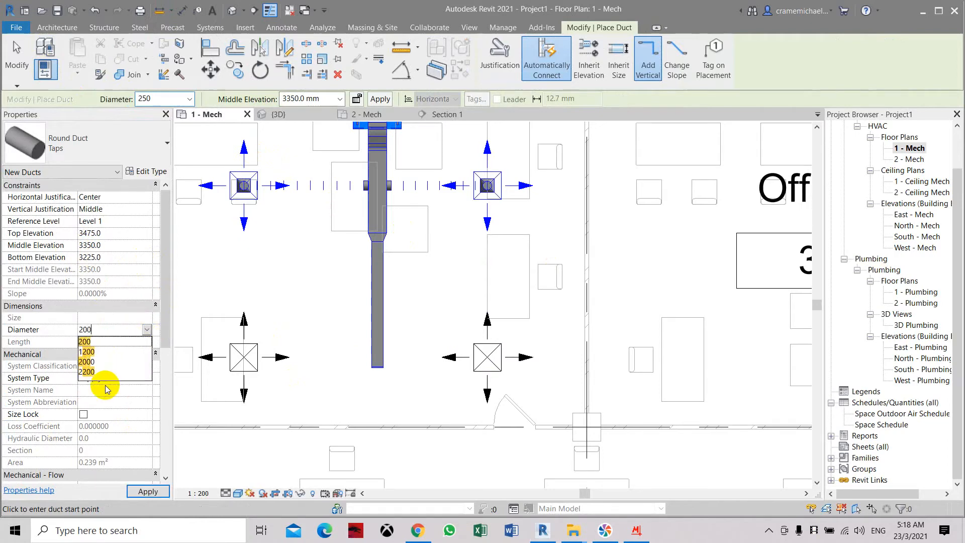
click(148, 492)
- Draw a round duct stub about 900 mm long on the right of the narrow supply duct near its capped end, and another opposite it
scroll(405, 357, up, 2)
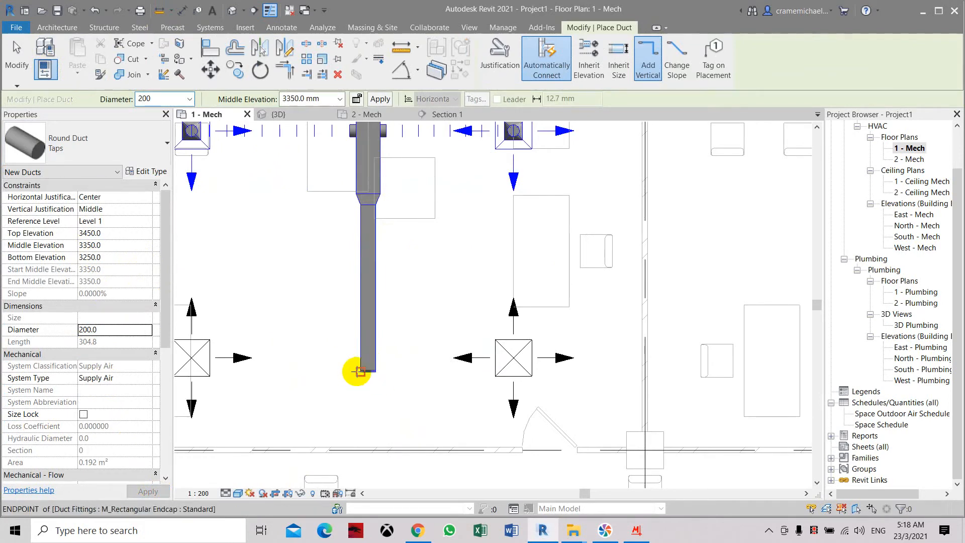
click(376, 350)
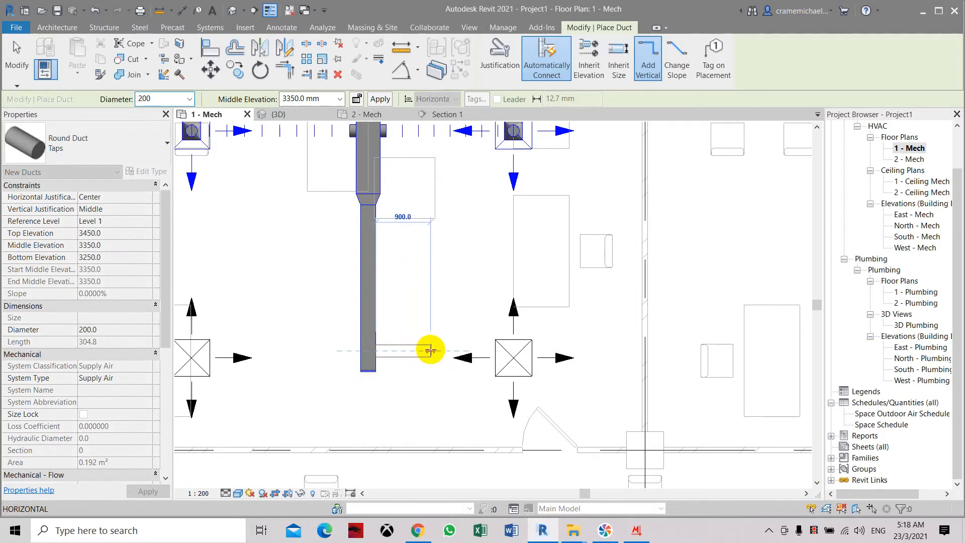
click(448, 350)
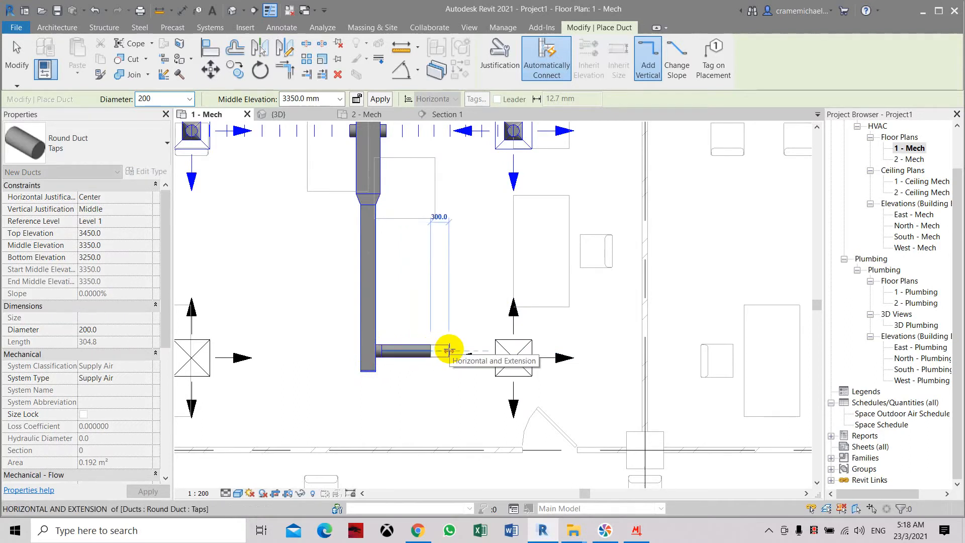
click(359, 349)
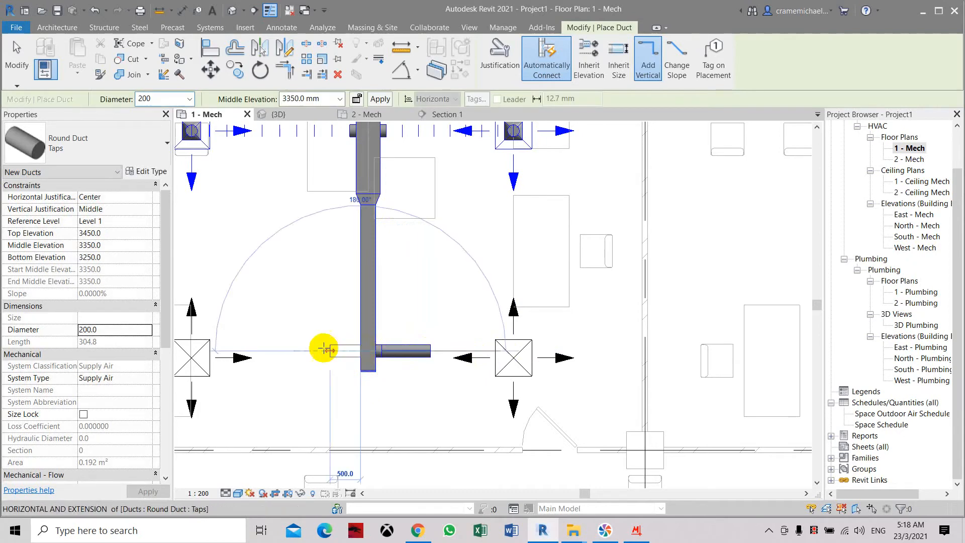
click(299, 350)
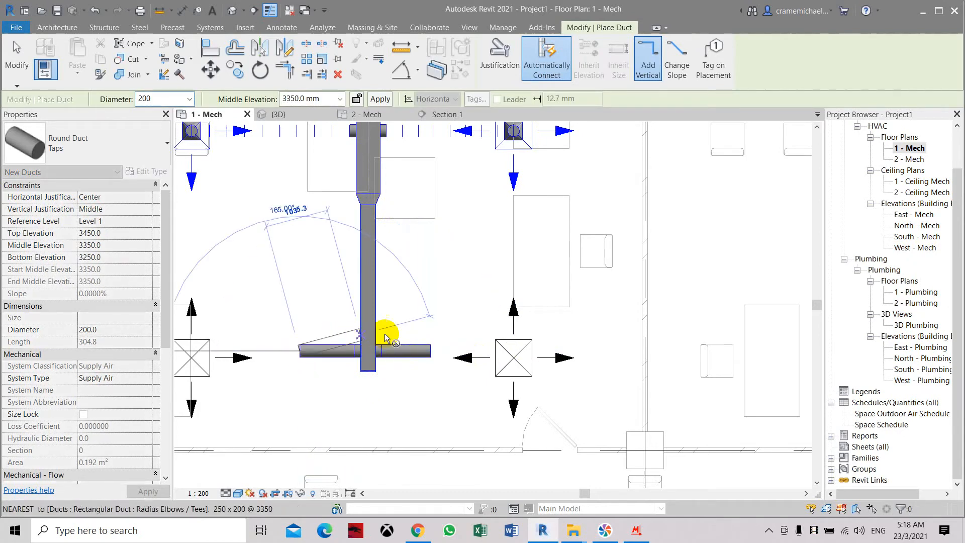
key(Escape)
middle_drag(413, 242, 403, 351)
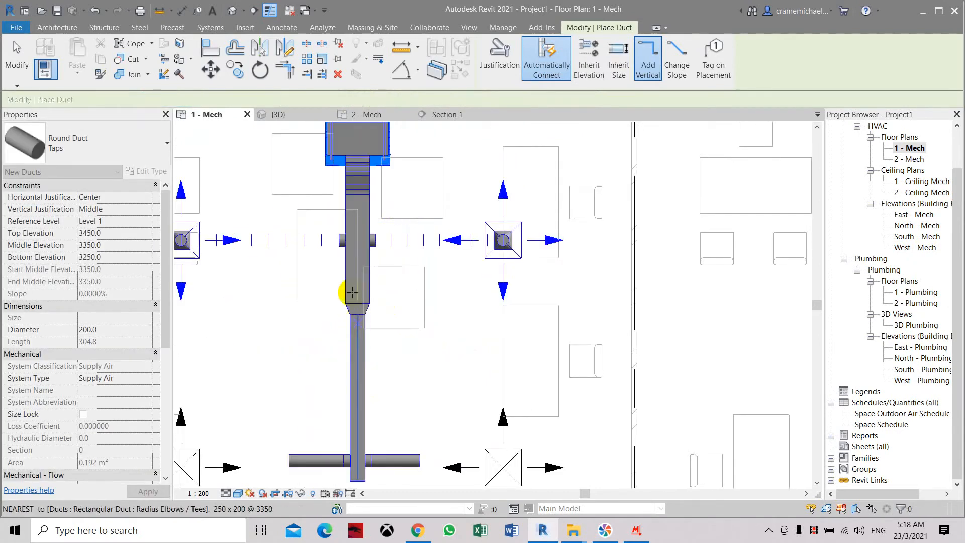
key(Escape)
- Try to move the round takeoff of the upper-left flex duct outwards, and undo the move
click(340, 243)
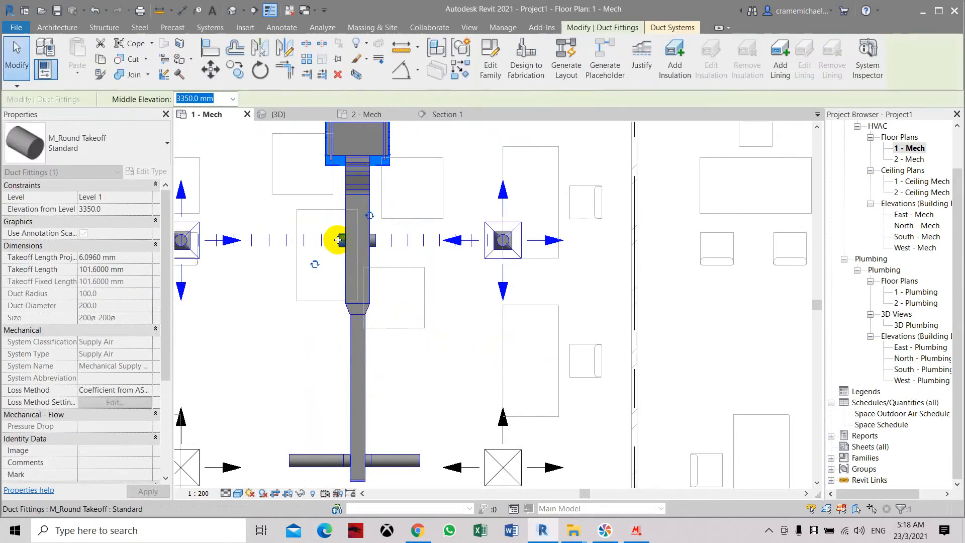
scroll(344, 238, up, 3)
drag(341, 238, 251, 237)
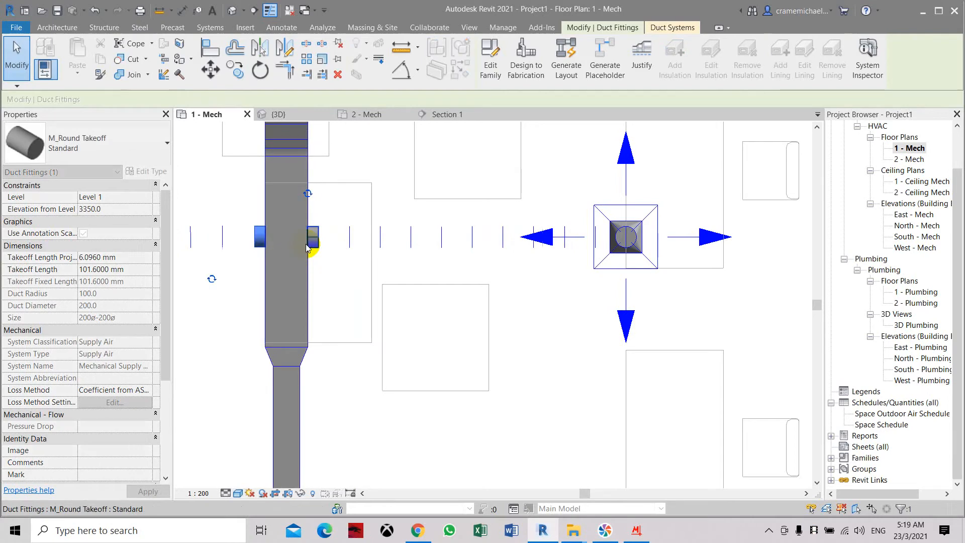
key(ctrl+z)
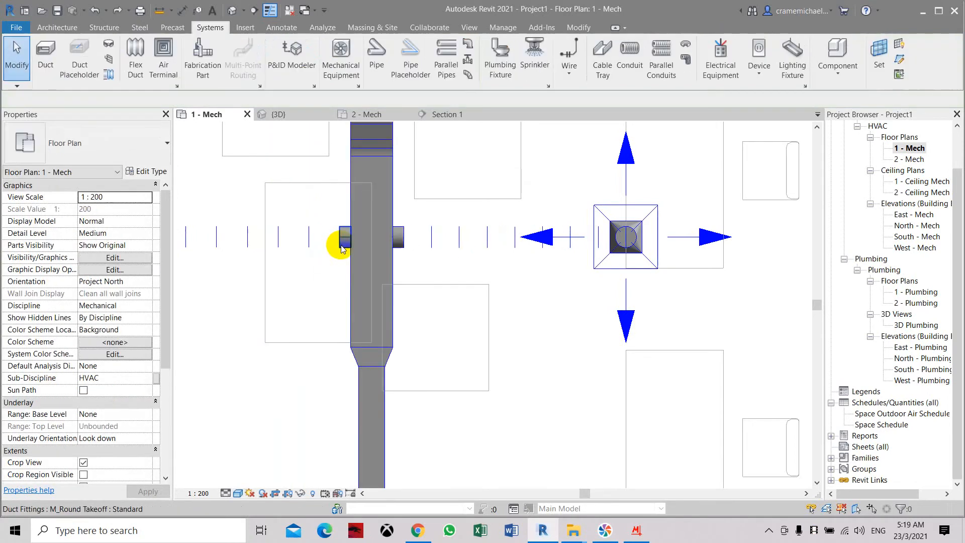
- Delete the two upper flex ducts and their round takeoffs from the wide supply duct
click(342, 246)
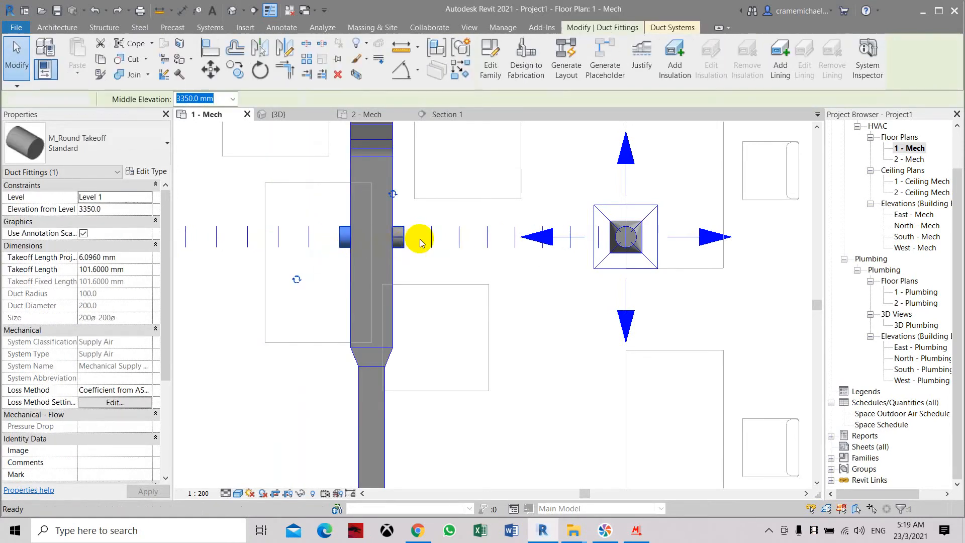
key(Delete)
drag(440, 267, 319, 244)
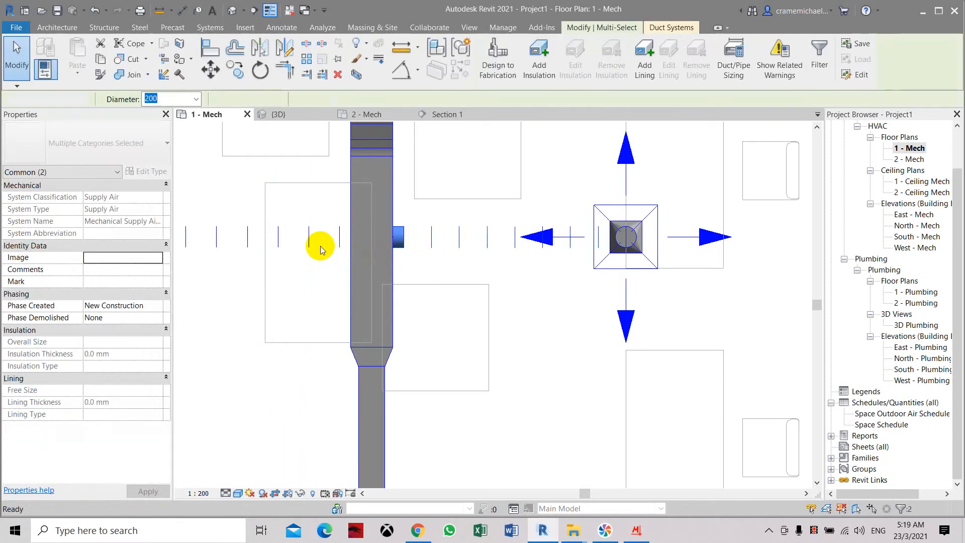
key(Delete)
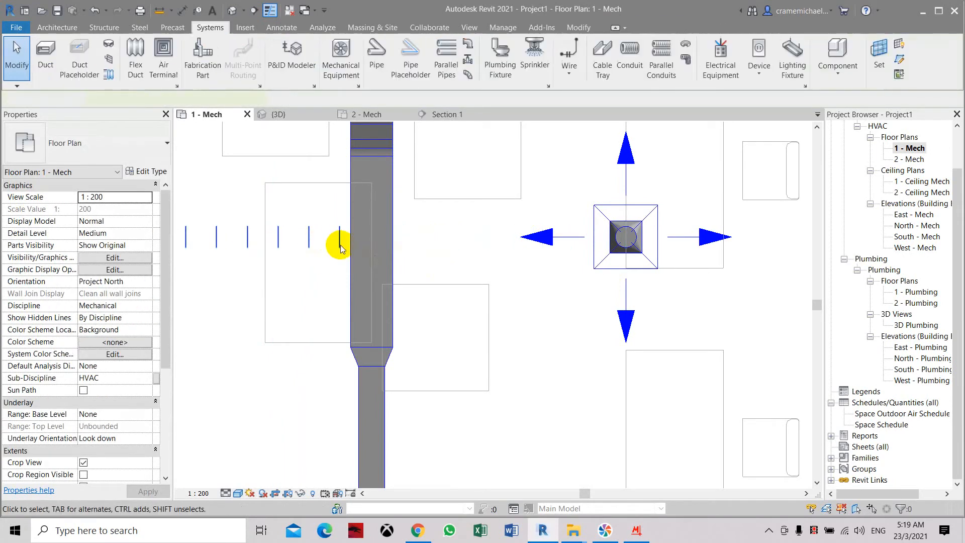
scroll(333, 243, down, 4)
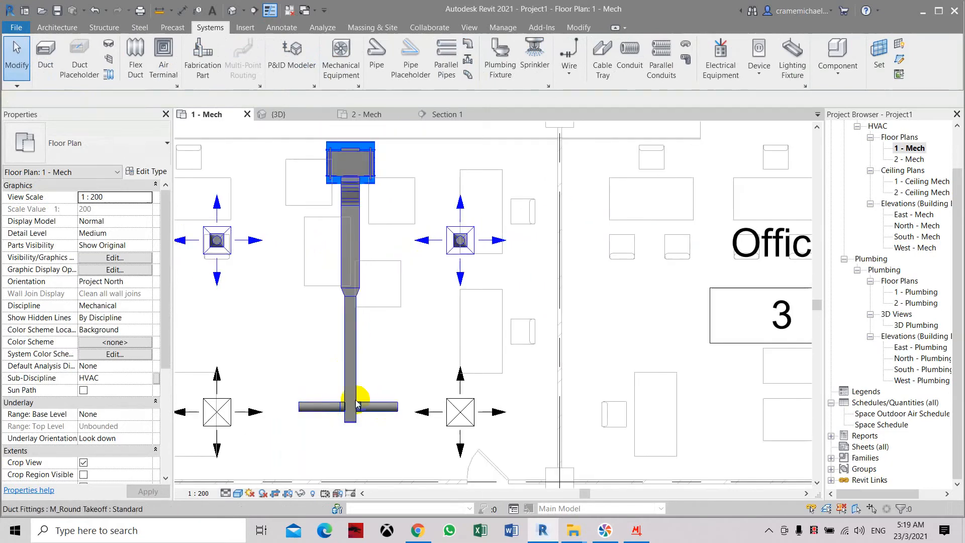
- Draw 200 mm Round Duct Taps stubs on both sides of the wide supply duct, aligned with the upper diffusers and ending level with the lower stubs
click(45, 65)
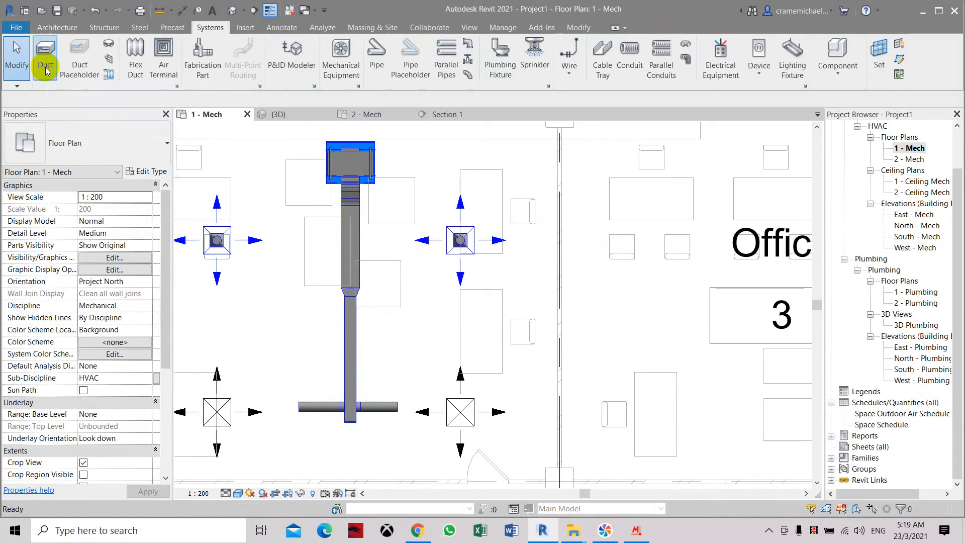
click(364, 240)
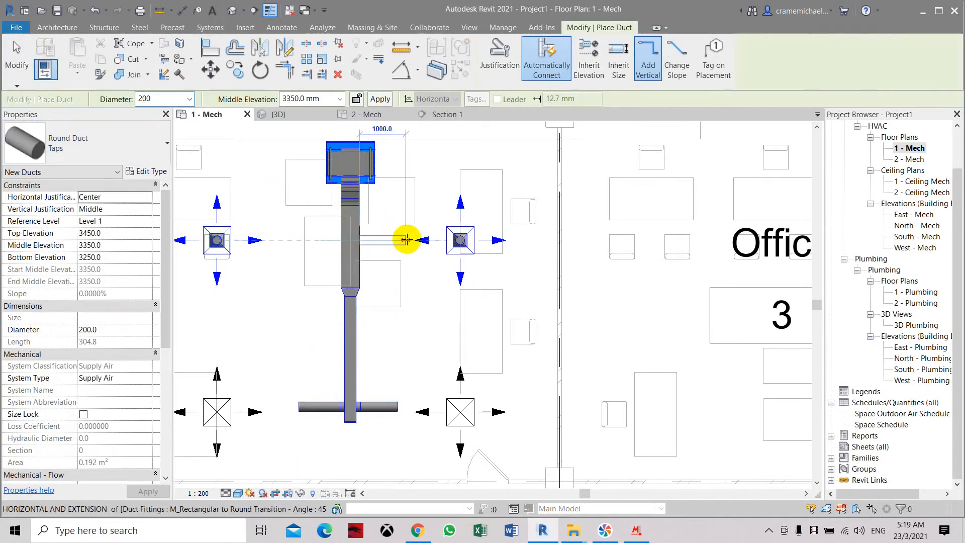
click(412, 242)
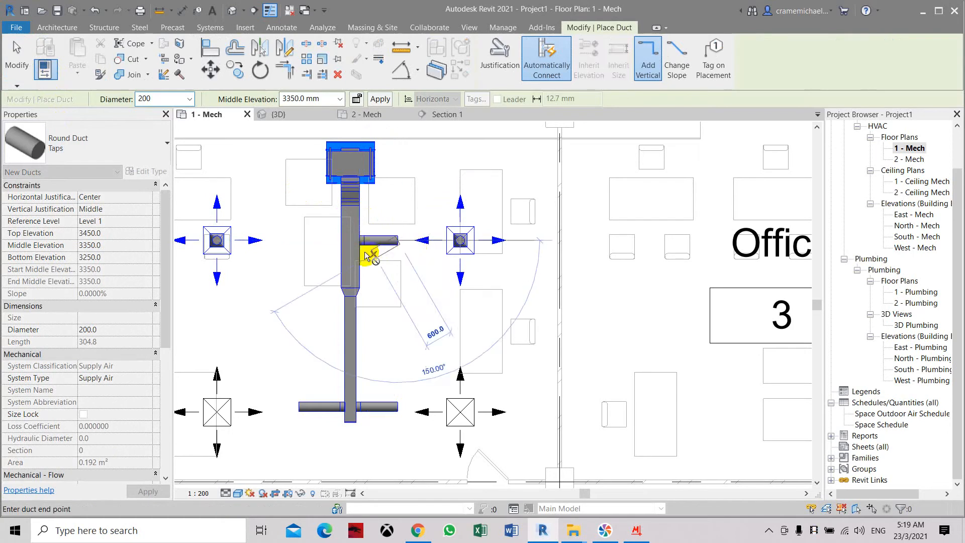
click(140, 143)
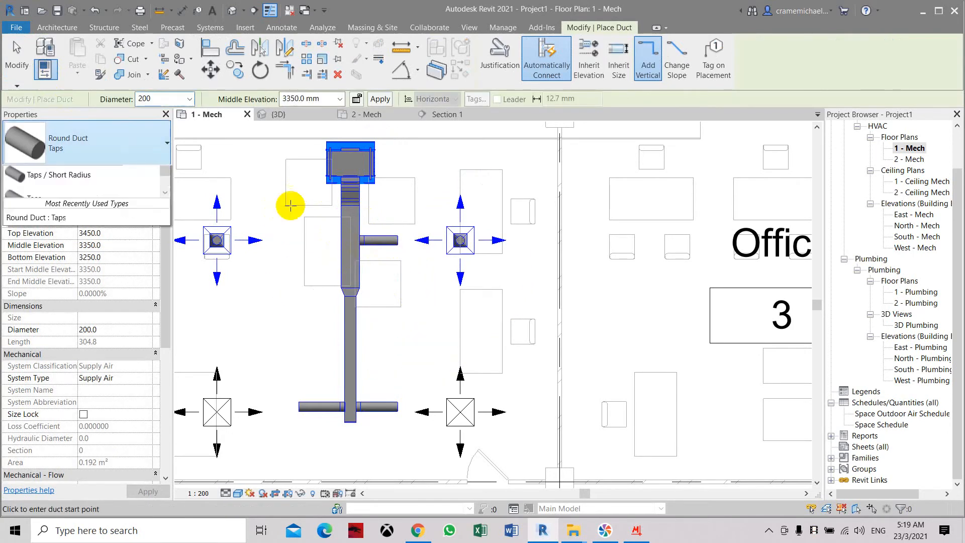
click(130, 429)
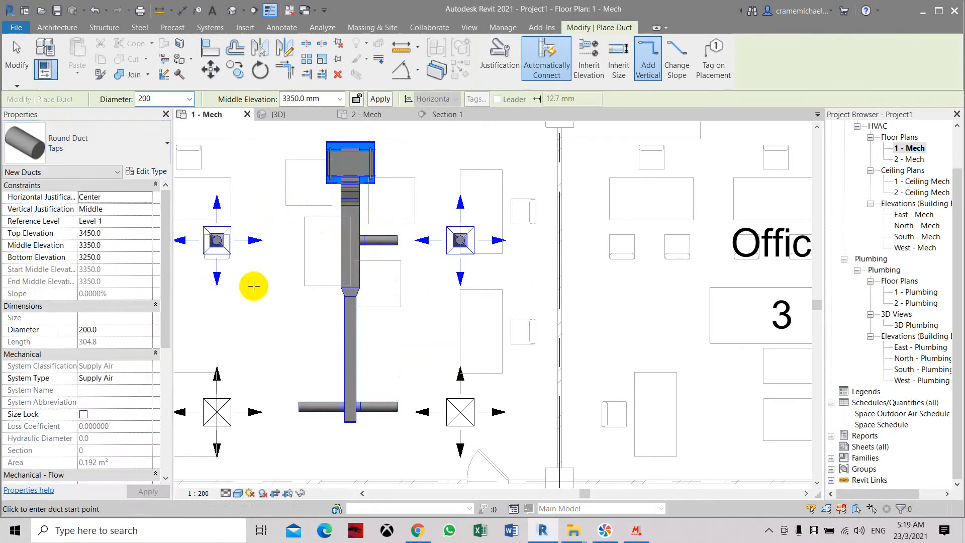
click(338, 241)
click(317, 240)
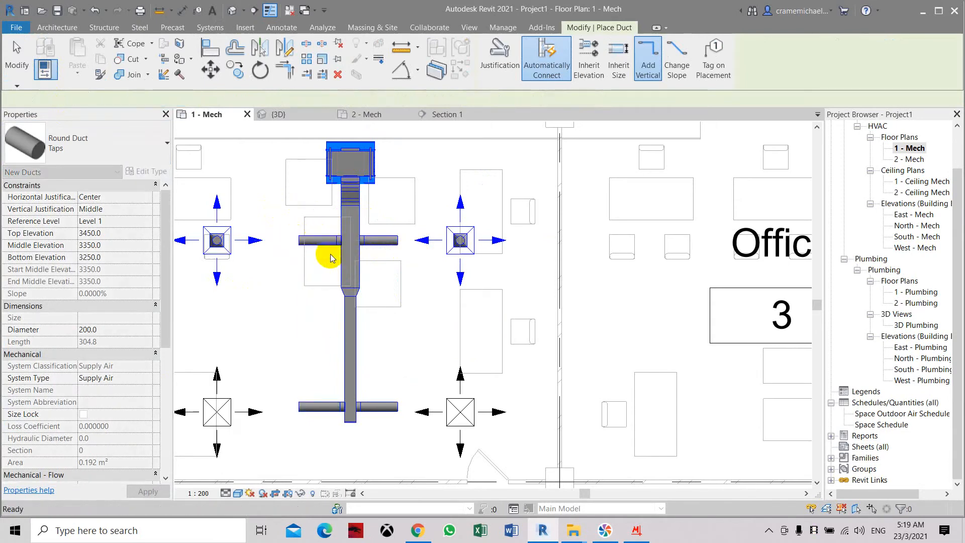
- Connect the two upper diffusers to the facing round stubs on the wide supply duct with 200 mm round flex duct
key(Escape)
key(Escape)
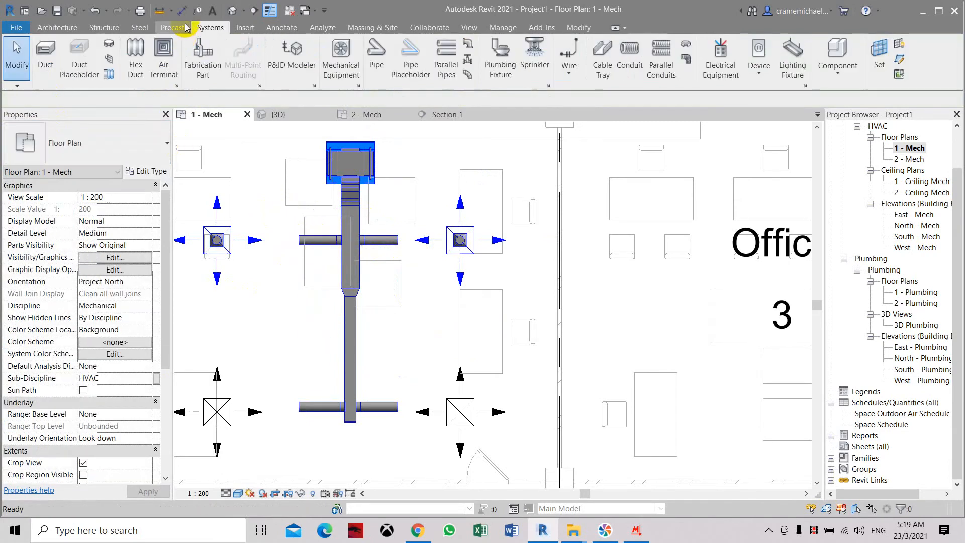
click(142, 54)
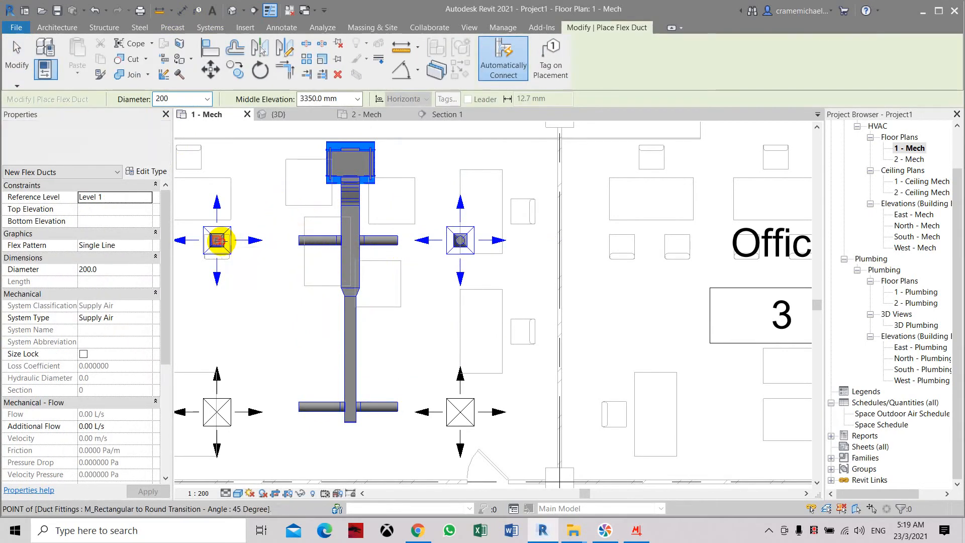
click(218, 240)
click(393, 235)
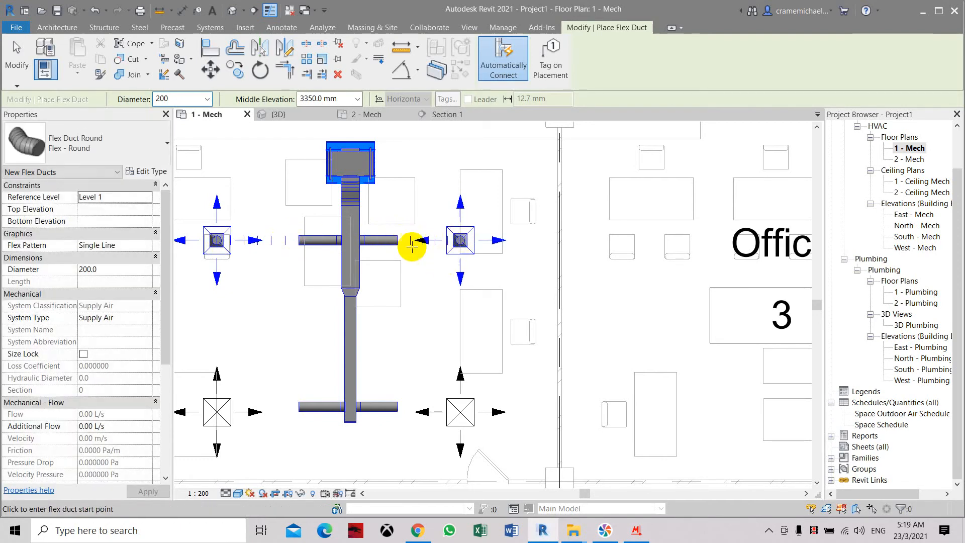
click(460, 241)
click(397, 241)
- Connect the two lower diffusers to the round stubs near the narrow duct's capped end with 200 mm flex duct
click(461, 411)
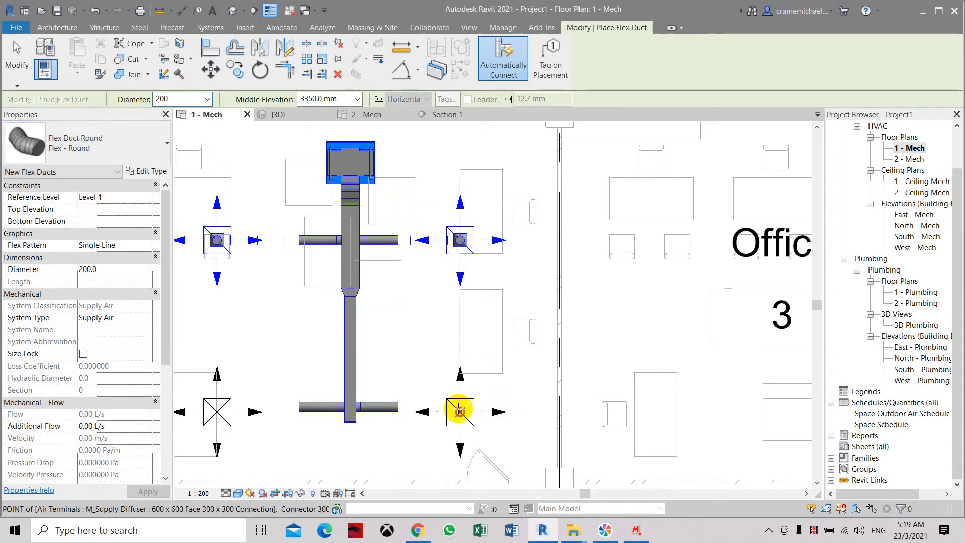
click(398, 407)
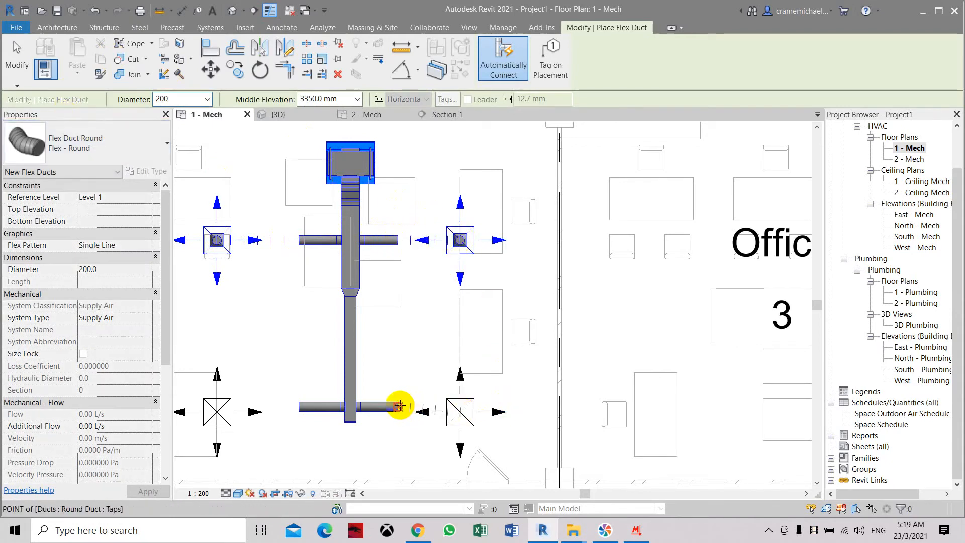
click(216, 412)
click(299, 407)
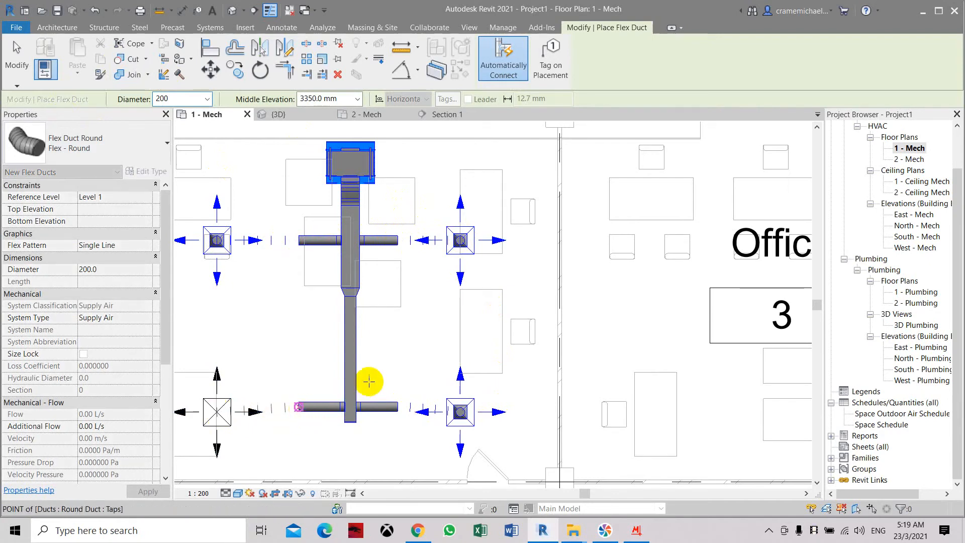
key(Escape)
- Open the default 3D view and compare the ductwork of the two ducted offices, from fan coil units to diffusers
scroll(413, 293, down, 2)
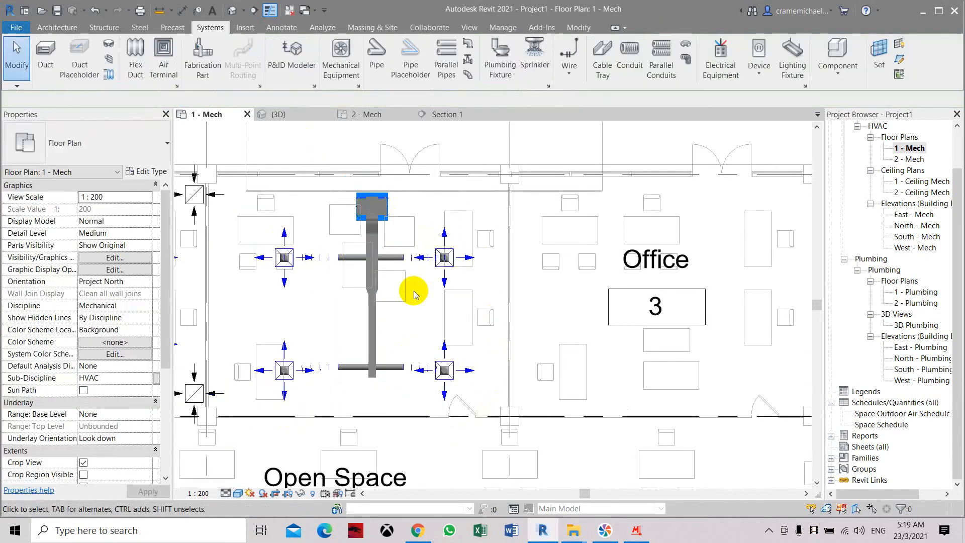
scroll(414, 293, down, 1)
click(231, 10)
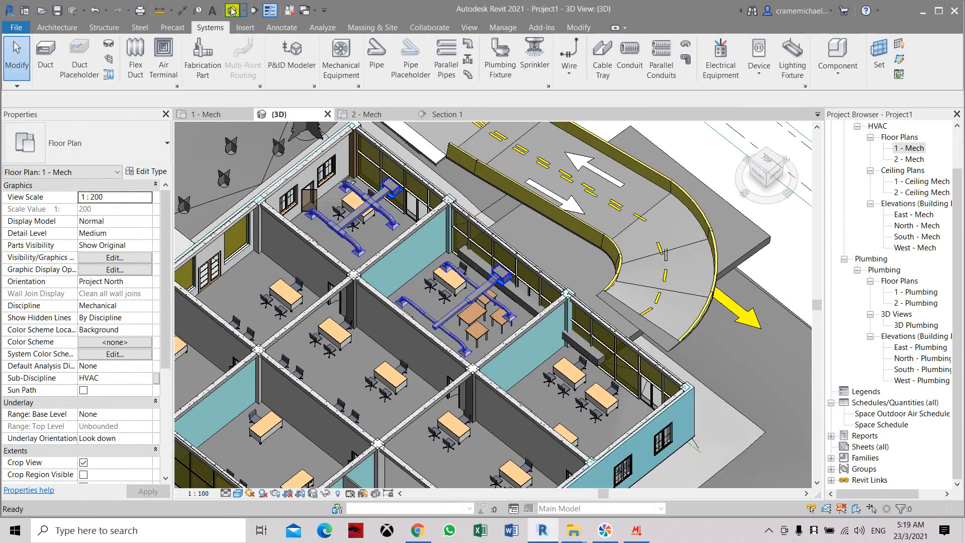
scroll(680, 241, up, 3)
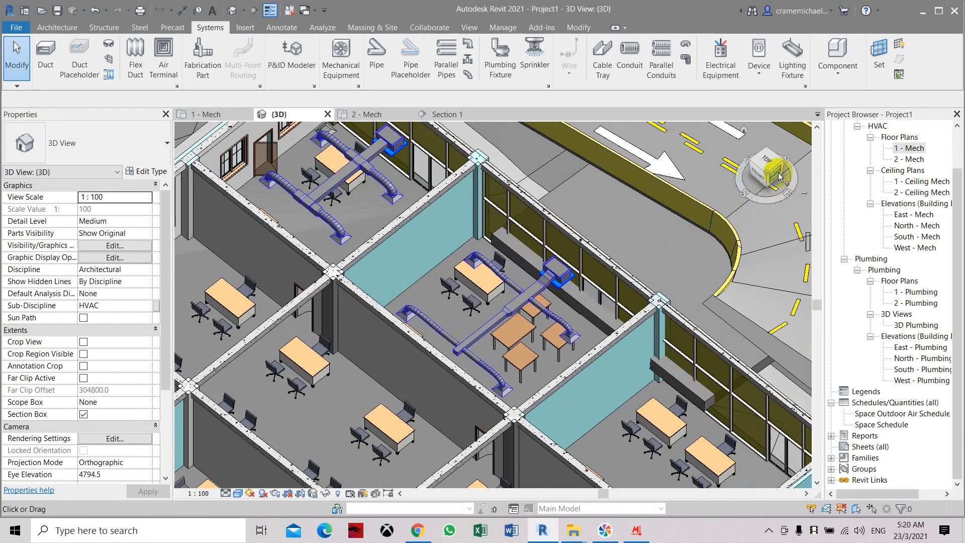
click(765, 157)
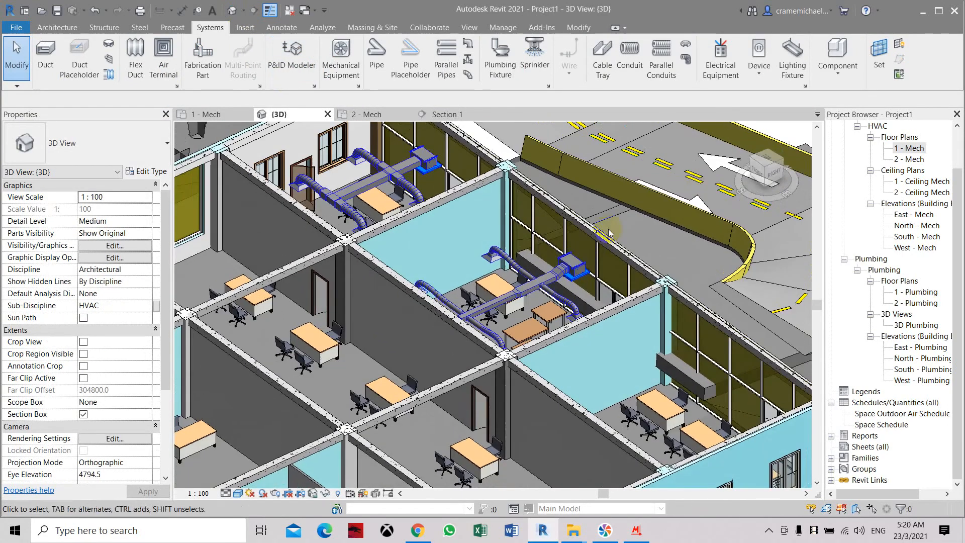
scroll(473, 312, up, 2)
middle_drag(472, 311, 540, 350)
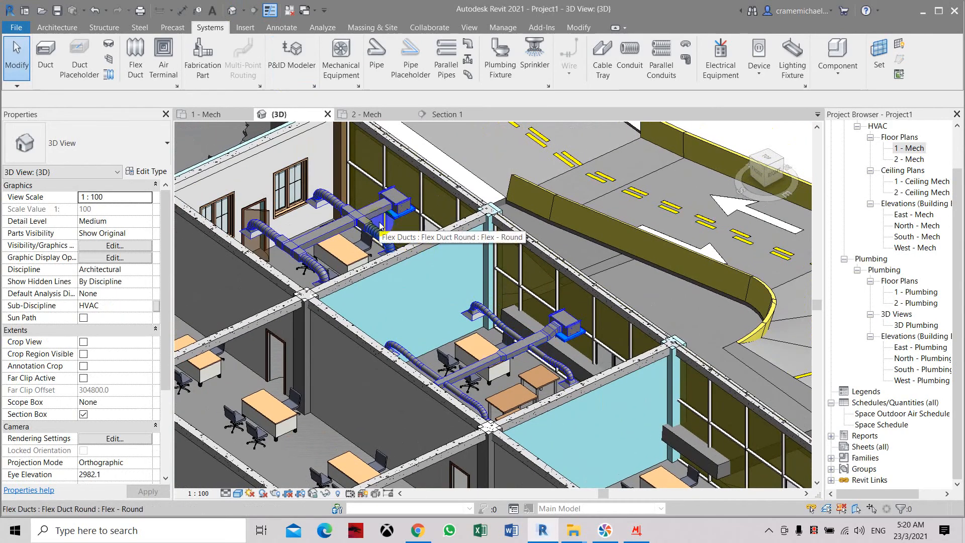
scroll(383, 232, up, 1)
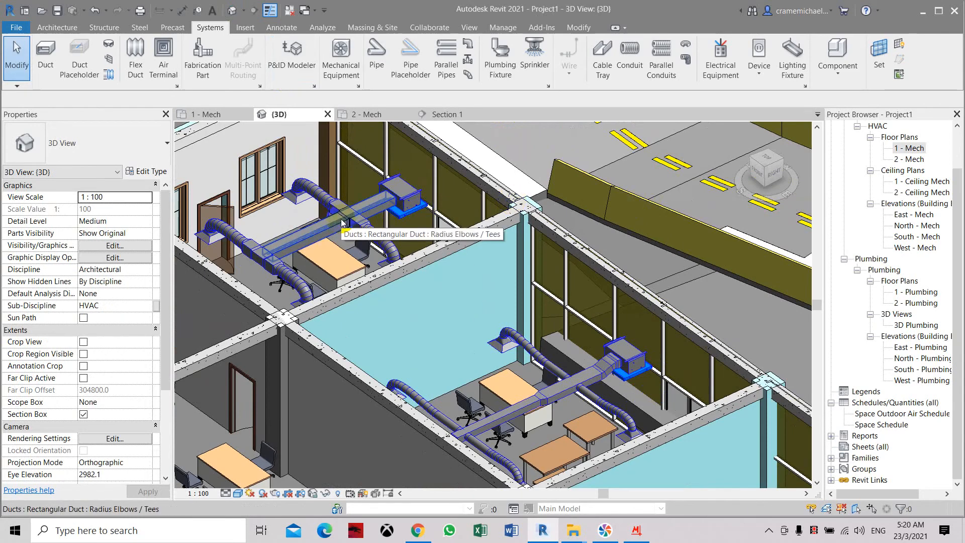
scroll(342, 223, down, 1)
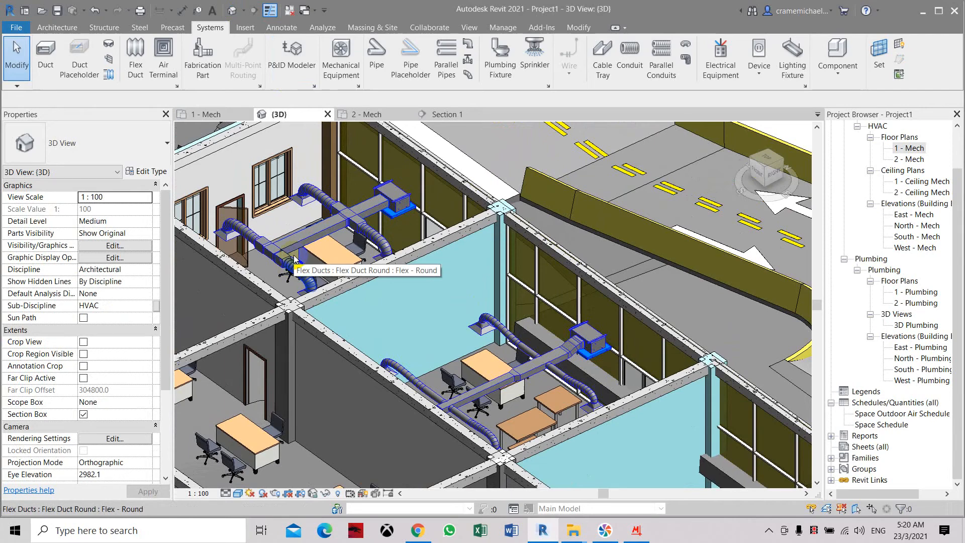
drag(771, 179, 771, 200)
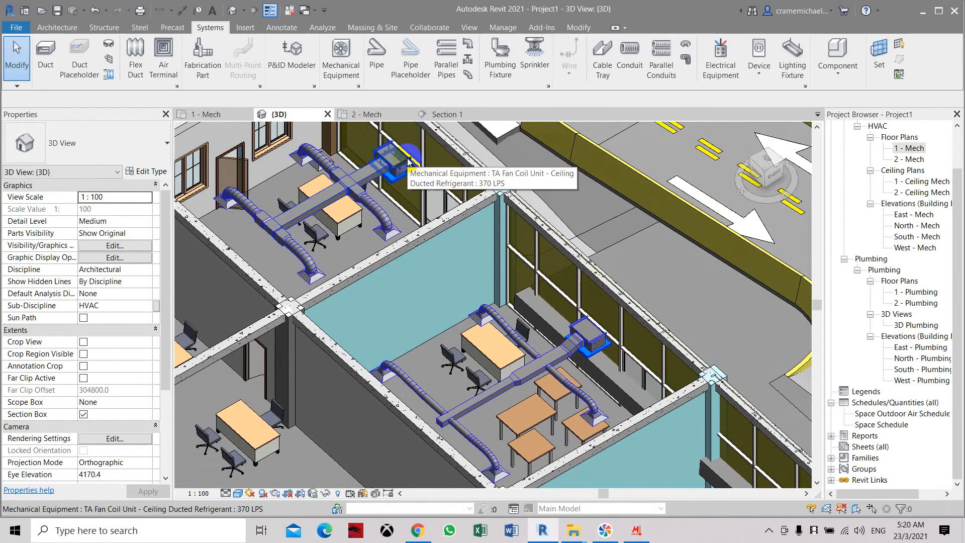
middle_drag(406, 164, 391, 178)
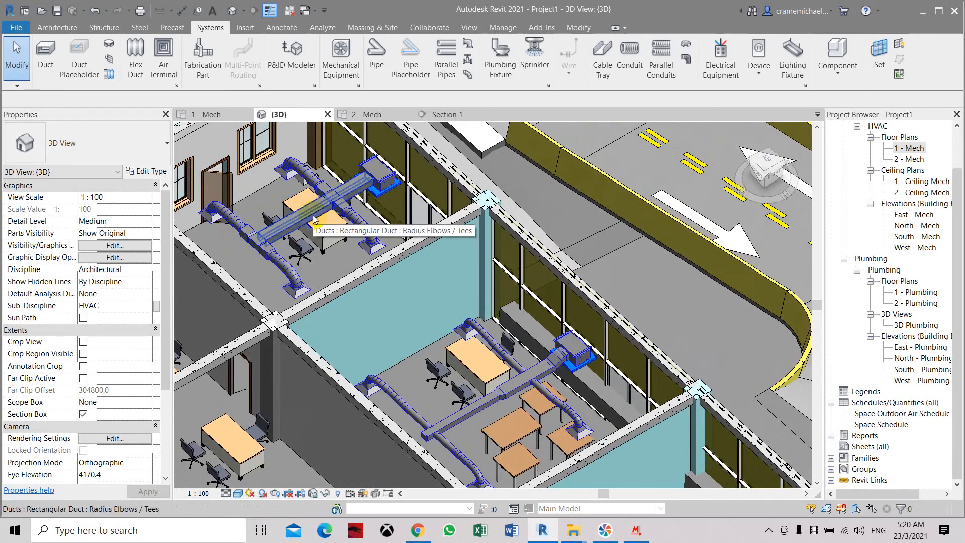
scroll(313, 219, up, 2)
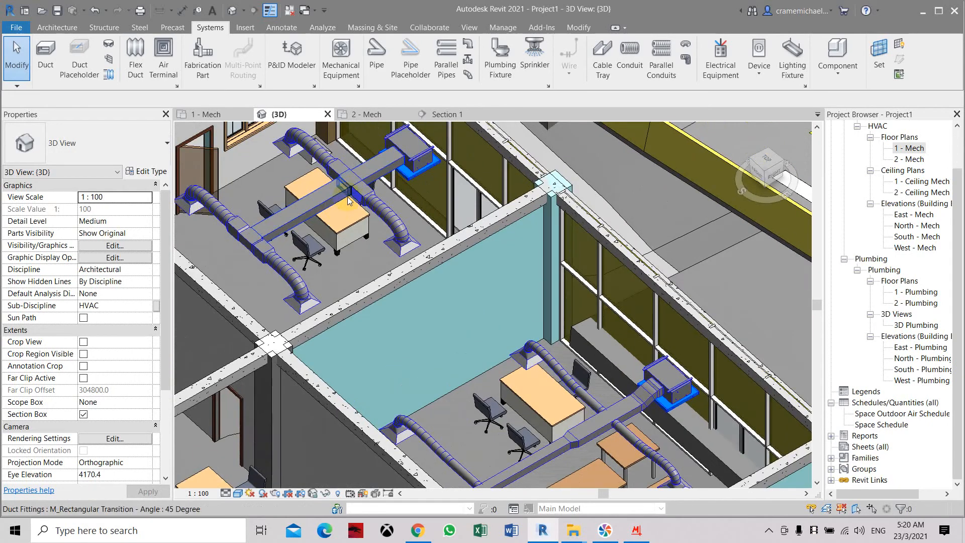
scroll(365, 182, down, 1)
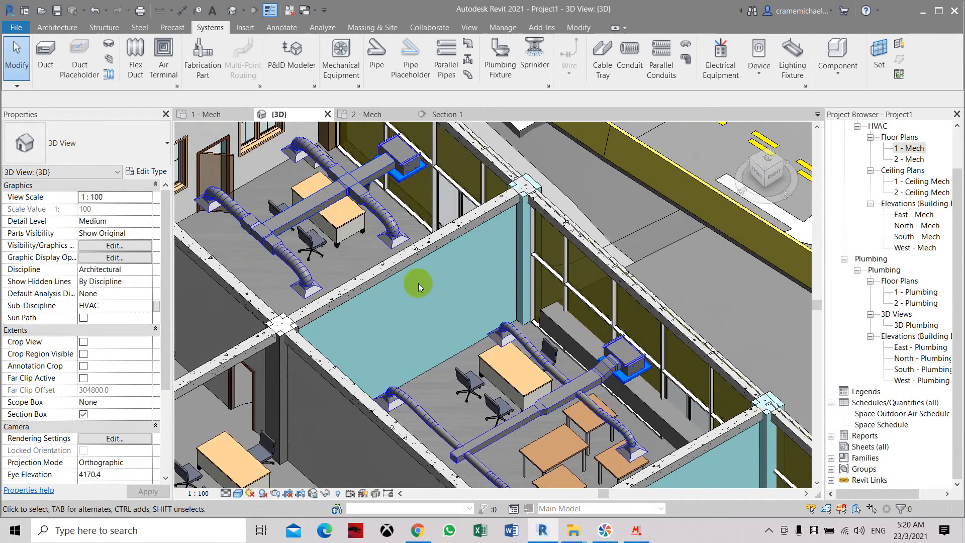
- Examine the Office 2 branch stubs, flex ducts, main duct transition and fan coil unit up close in 3D
middle_drag(516, 182, 454, 105)
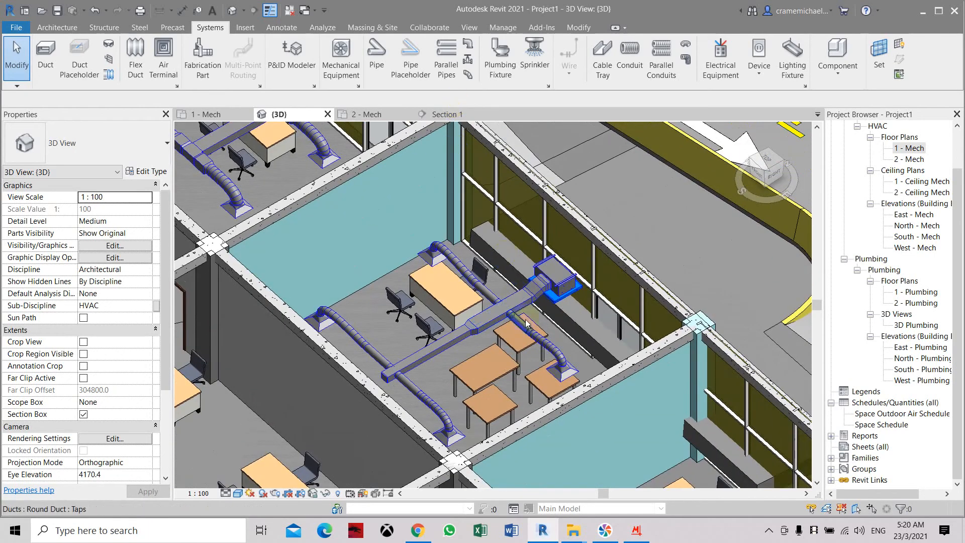
scroll(525, 321, up, 1)
scroll(526, 318, up, 1)
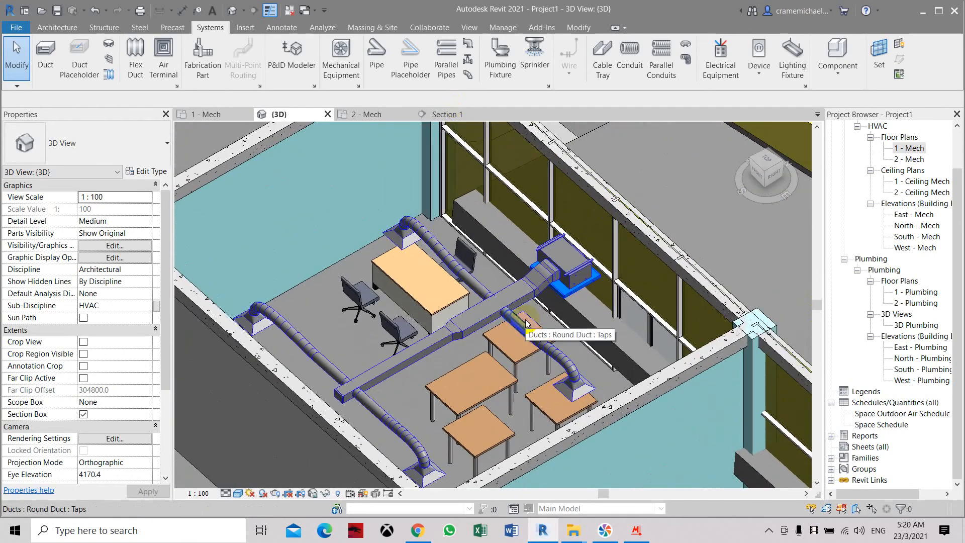
scroll(526, 321, down, 2)
scroll(409, 360, up, 2)
click(424, 355)
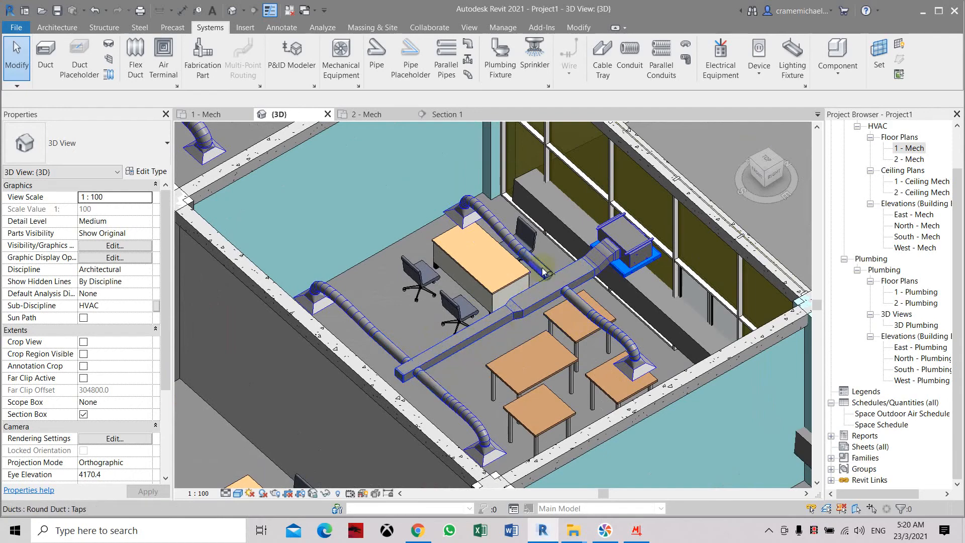
scroll(563, 259, down, 2)
drag(766, 172, 764, 166)
scroll(584, 250, up, 6)
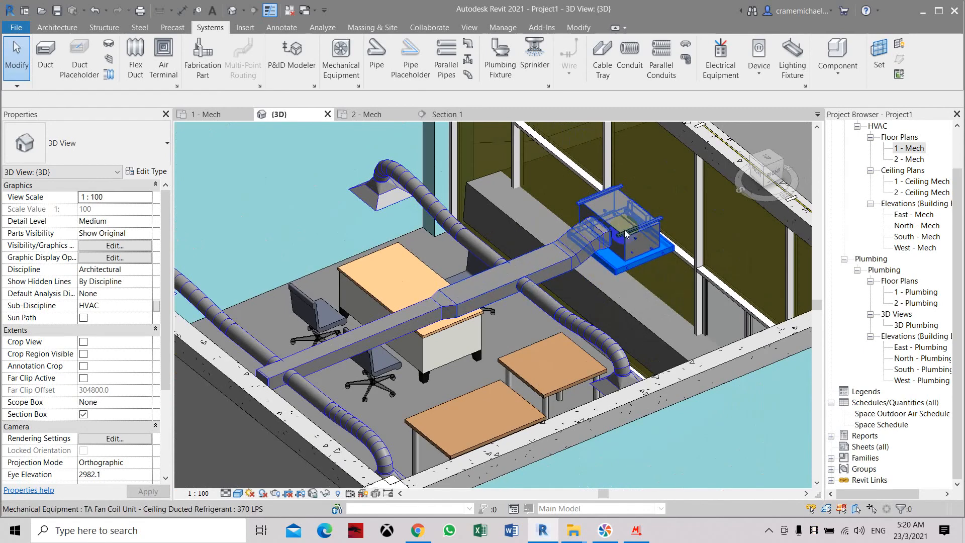
scroll(551, 263, down, 3)
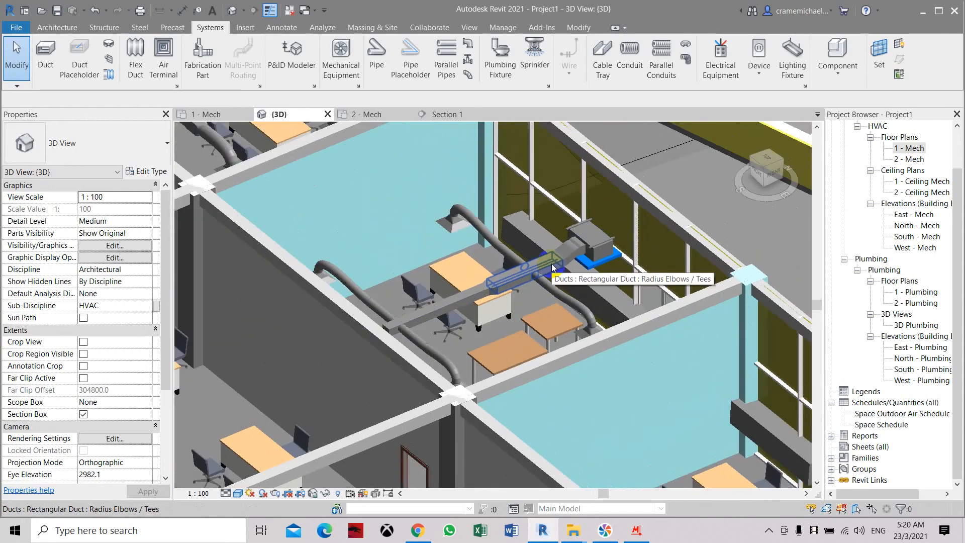
- Set the 3D view's visual style to Shaded
click(241, 495)
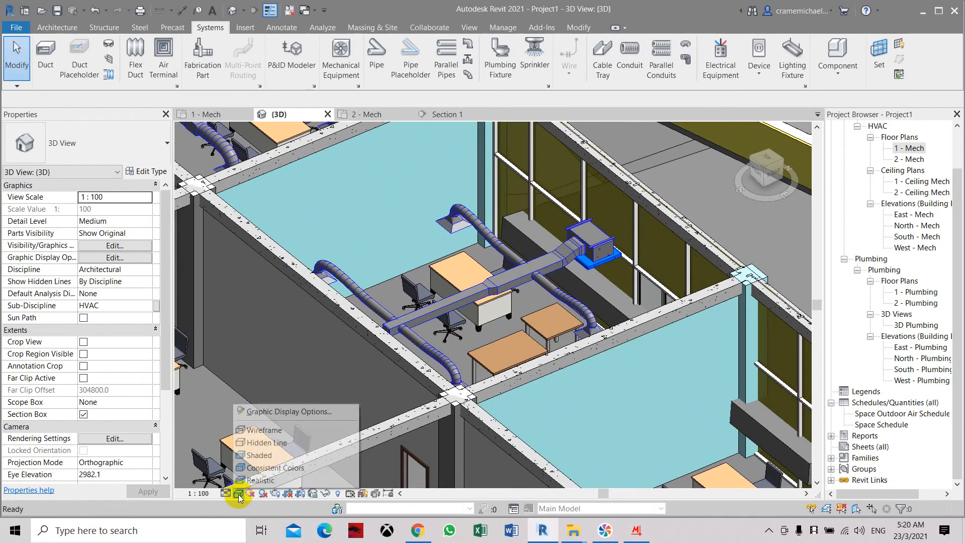
click(257, 459)
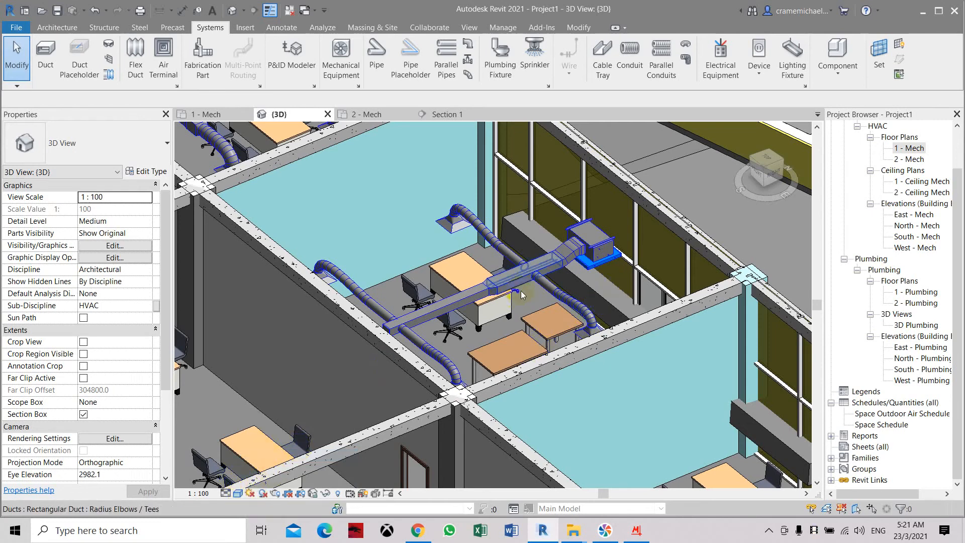
- Review the finished ductwork of both offices and the adjoining unducted rooms from several 3D angles
drag(768, 177, 768, 210)
scroll(626, 163, down, 5)
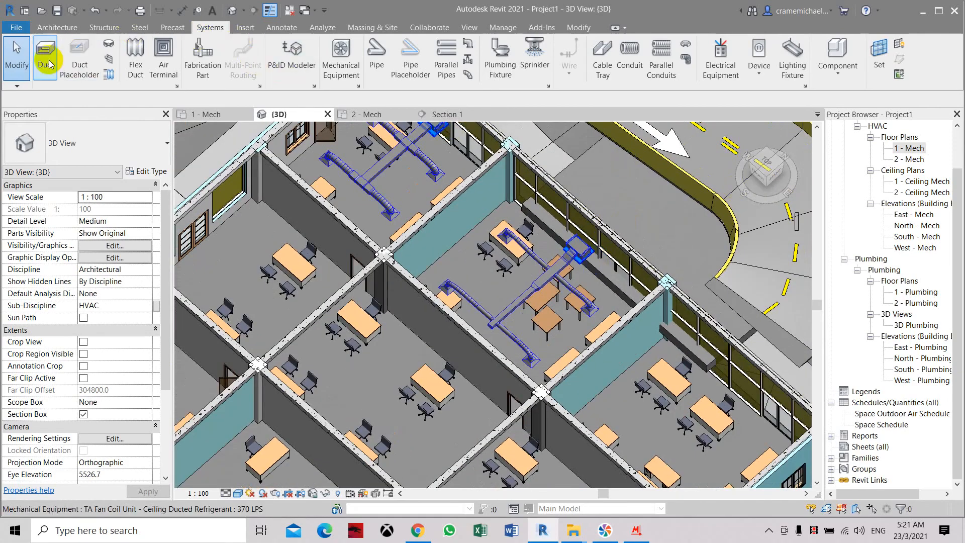
drag(768, 176, 764, 152)
middle_drag(533, 265, 506, 300)
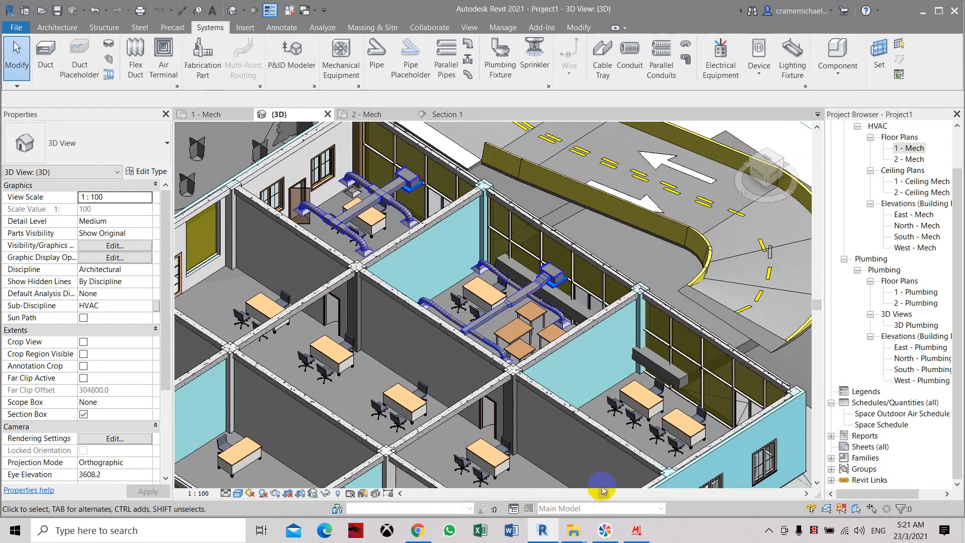
mouse_move(640, 534)
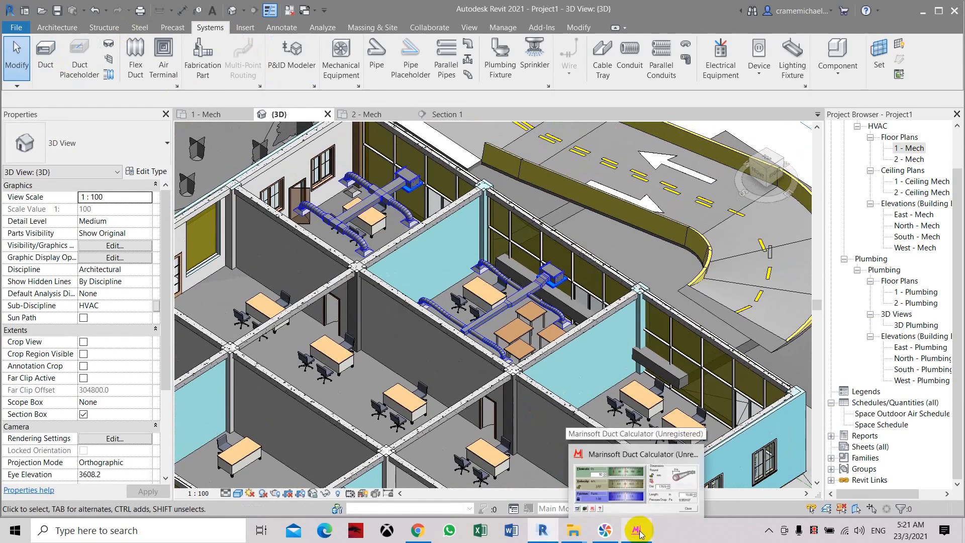
drag(771, 165, 768, 155)
scroll(581, 314, up, 4)
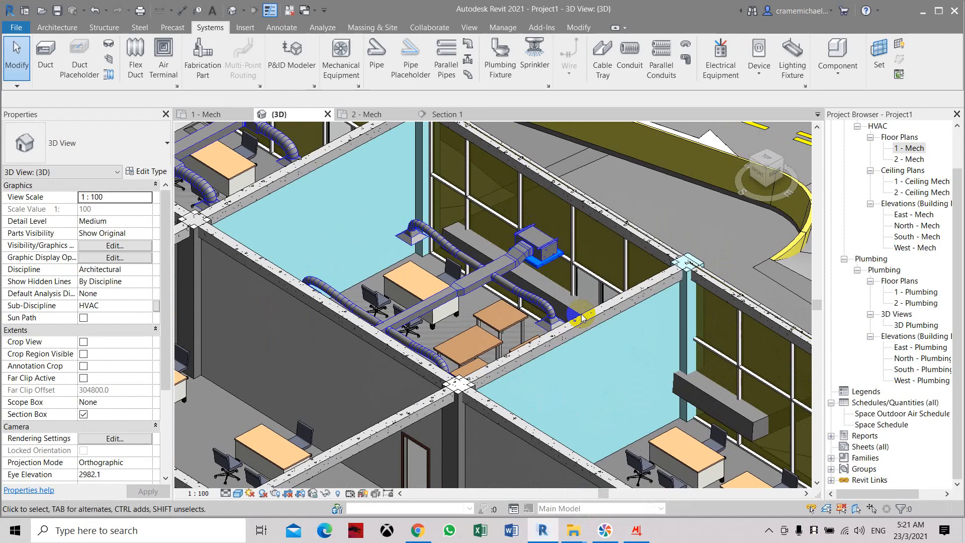
scroll(581, 317, down, 1)
click(581, 318)
scroll(581, 317, down, 3)
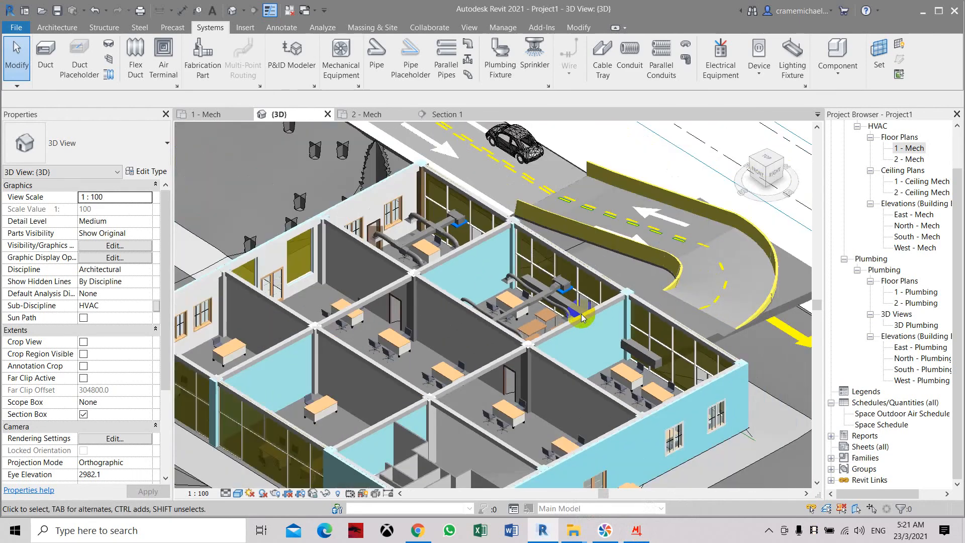
mouse_move(777, 176)
mouse_down()
mouse_move(770, 159)
mouse_move(772, 176)
mouse_up()
scroll(609, 283, up, 2)
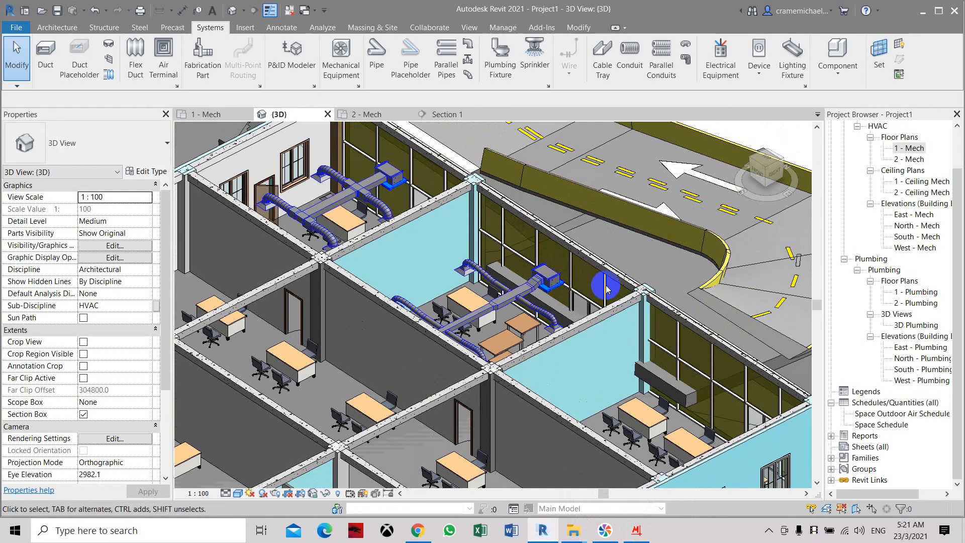
scroll(605, 288, down, 2)
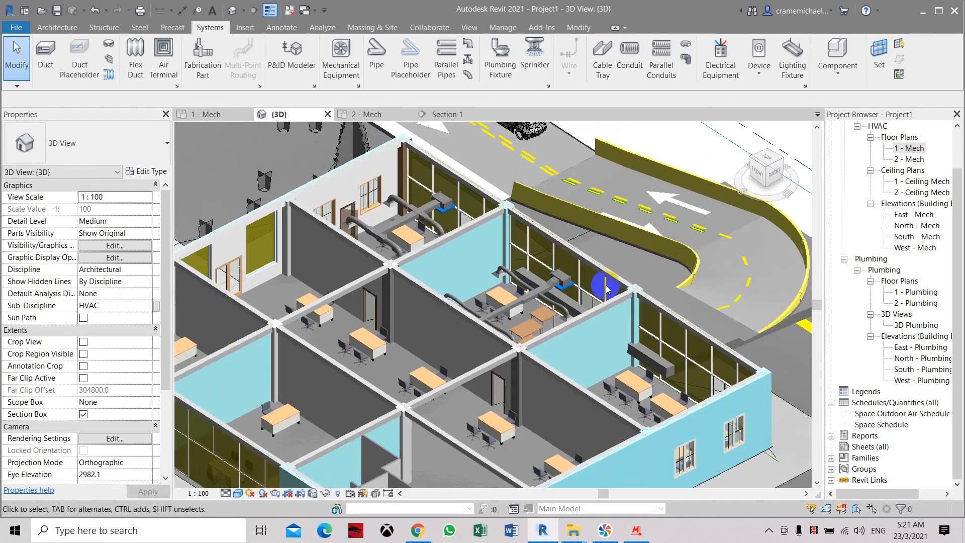
- Switch to the Marinsoft Duct Calculator
click(635, 531)
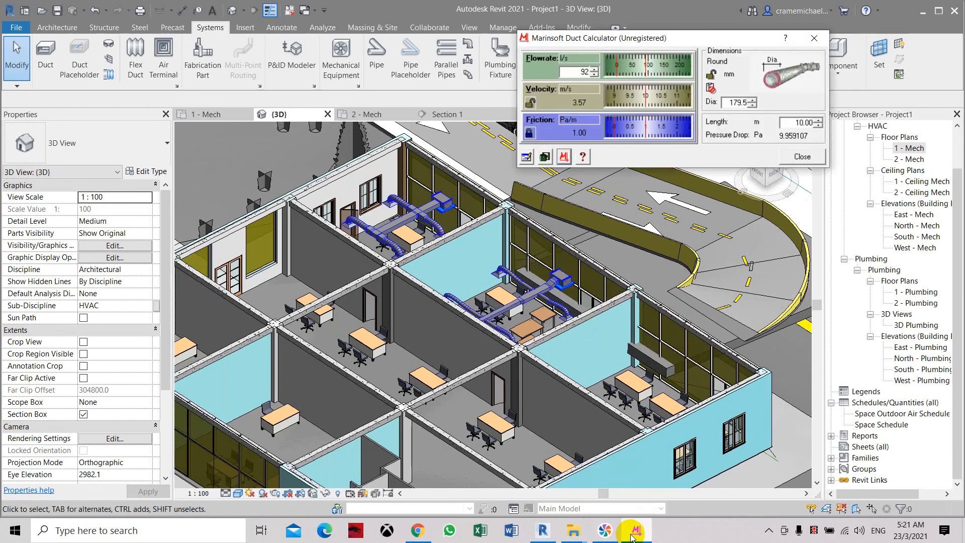